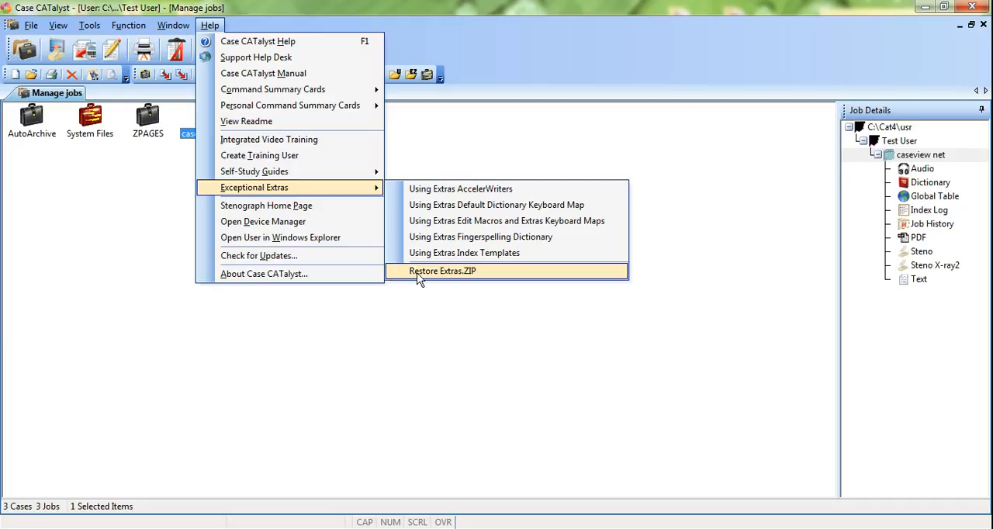
Step: Open the Sample Depo Index job from the Index Templates case inside System Files
{"action": "left_click", "coordinate": [414, 318]}
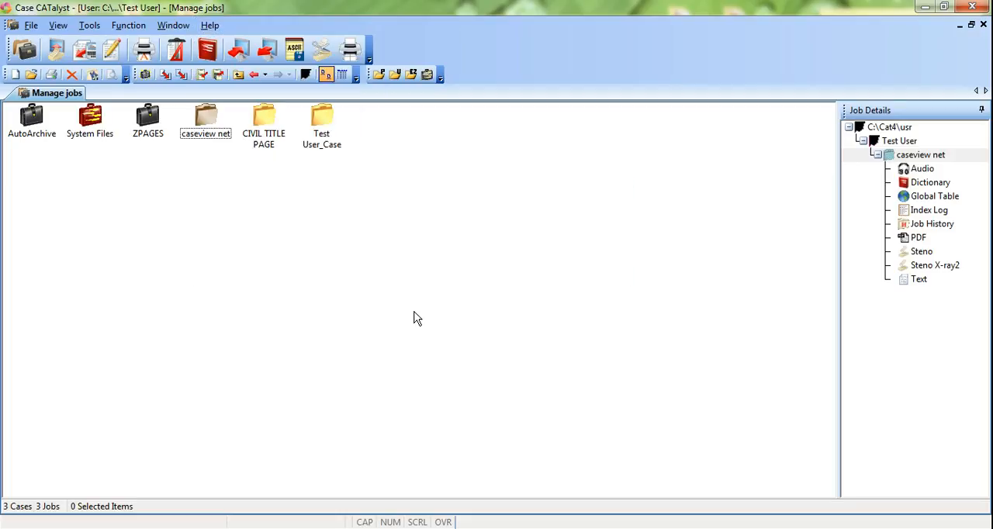
{"action": "double_click", "coordinate": [96, 125]}
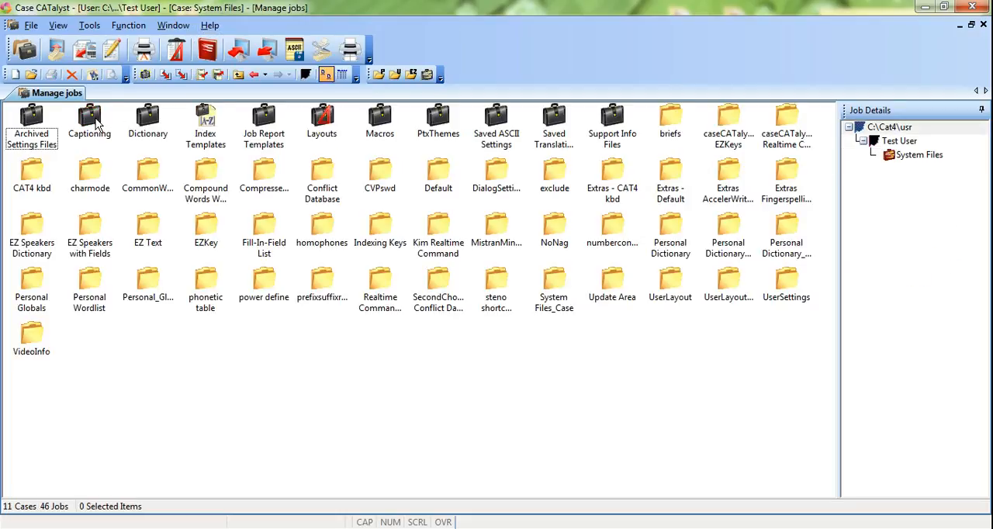
{"action": "double_click", "coordinate": [207, 121]}
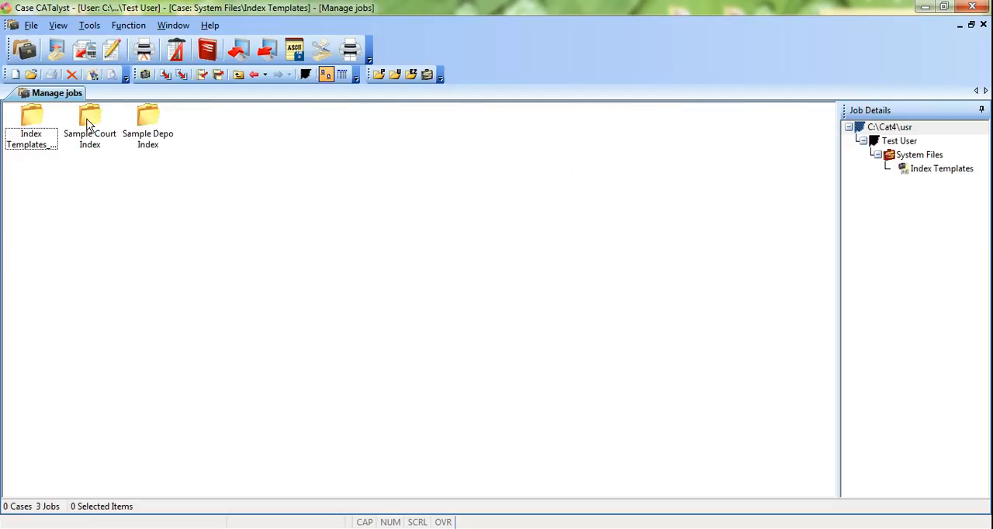
{"action": "double_click", "coordinate": [154, 120]}
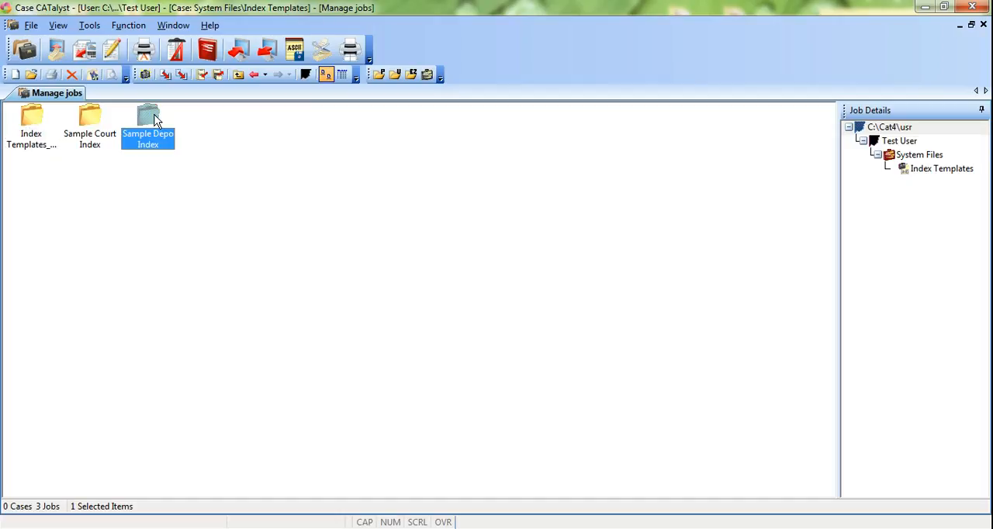
Step: Display the Reveal Codes and examine the codes in the two rows of the table under the INDEX heading
{"action": "left_click", "coordinate": [262, 261]}
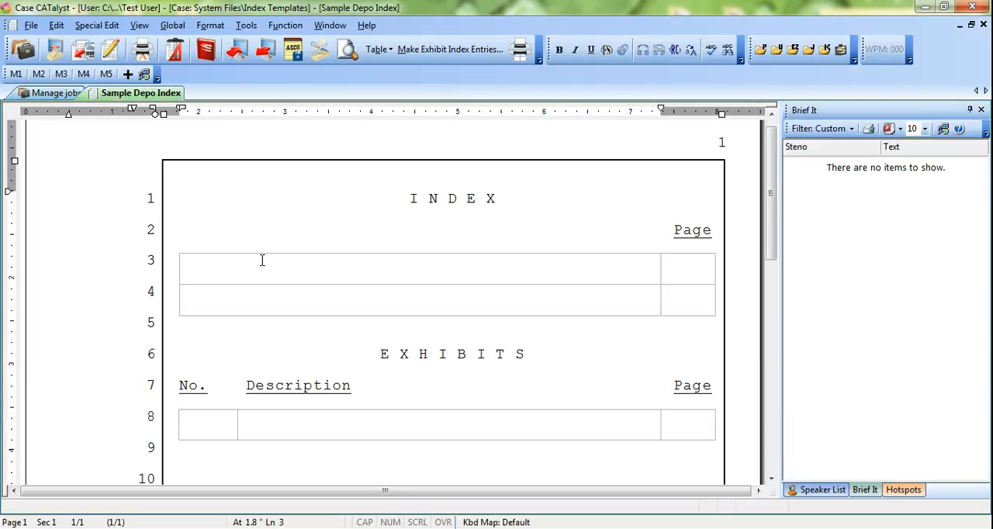
{"action": "key", "text": "alt+F3"}
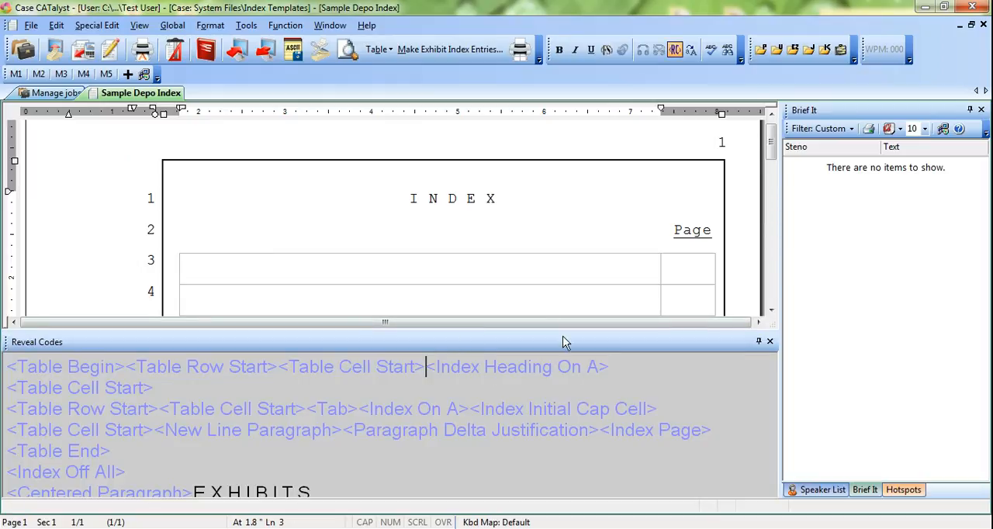
{"action": "left_click", "coordinate": [378, 302]}
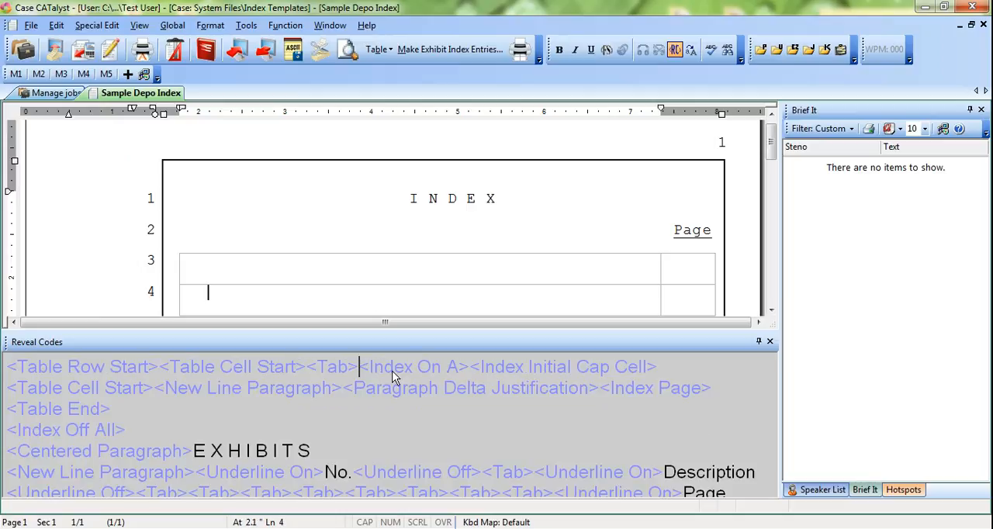
{"action": "left_click", "coordinate": [418, 267]}
Step: Examine the codes in the number, description and page cells of the EXHIBITS table
{"action": "scroll", "coordinate": [418, 268], "scroll_direction": "down", "scroll_amount": 2}
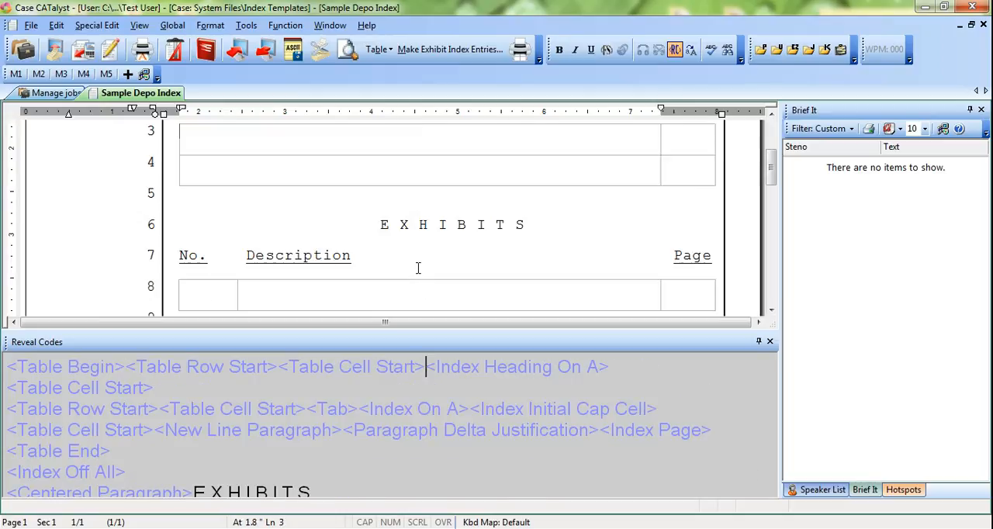
{"action": "left_click", "coordinate": [213, 291]}
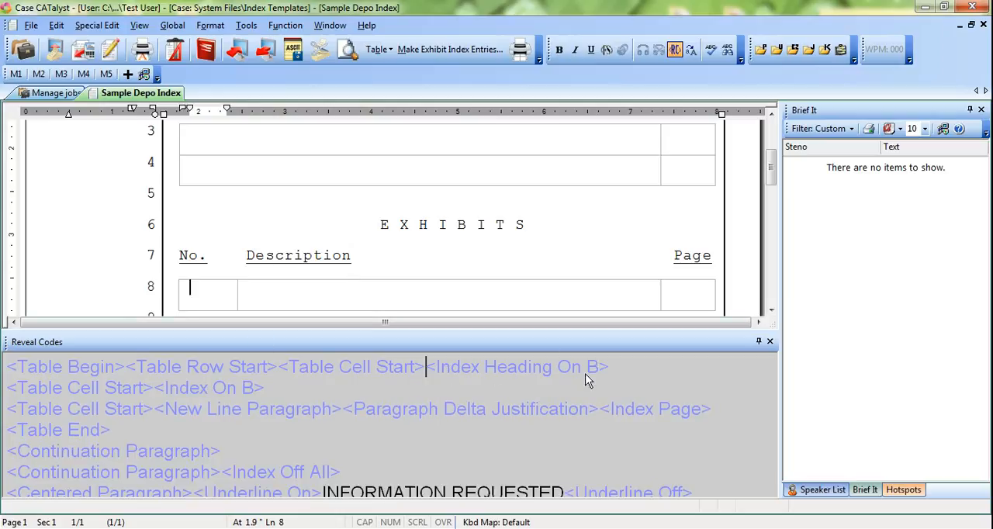
{"action": "key", "text": "Tab"}
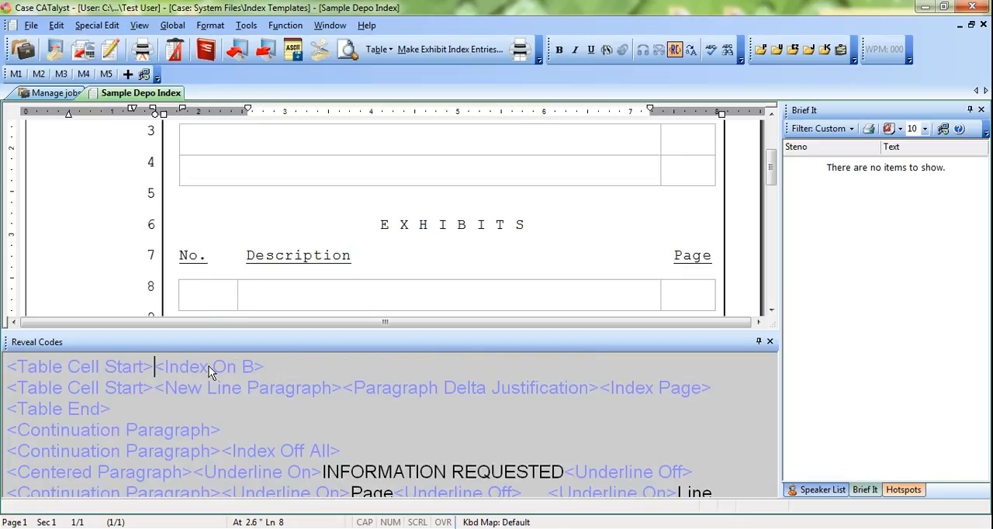
{"action": "left_click", "coordinate": [681, 293]}
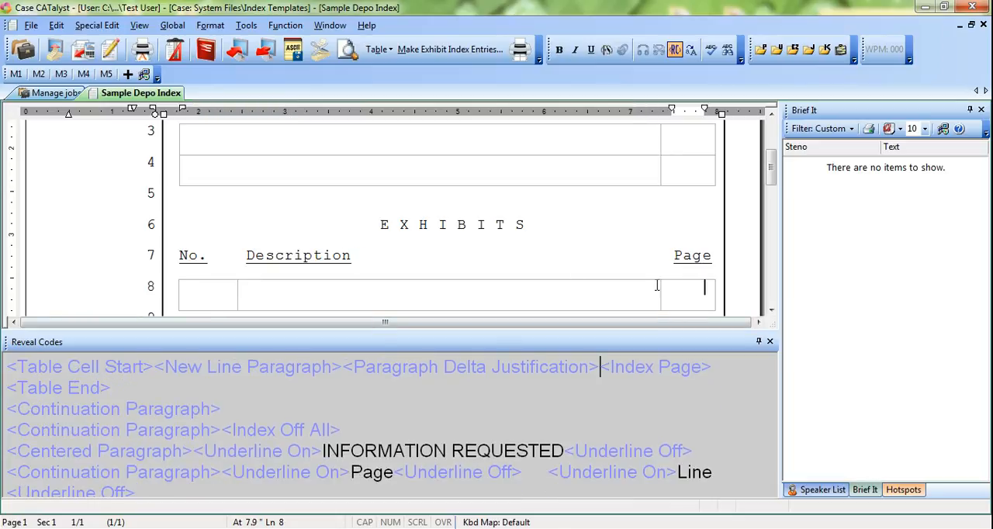
Step: Examine the codes of the INFORMATION REQUESTED section, return to the first line and hide the Reveal Codes
{"action": "scroll", "coordinate": [377, 282], "scroll_direction": "down", "scroll_amount": 2}
{"action": "scroll", "coordinate": [377, 282], "scroll_direction": "down", "scroll_amount": 1}
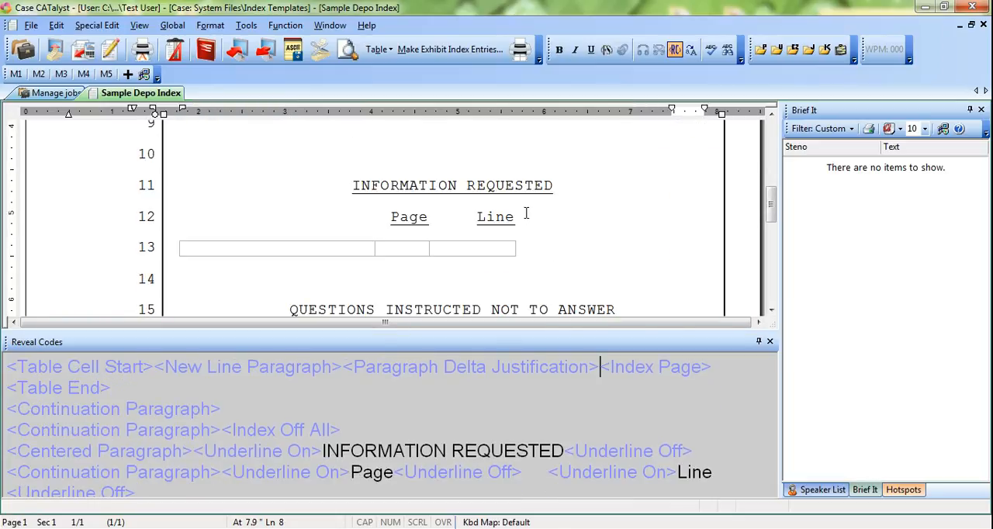
{"action": "left_click", "coordinate": [337, 186]}
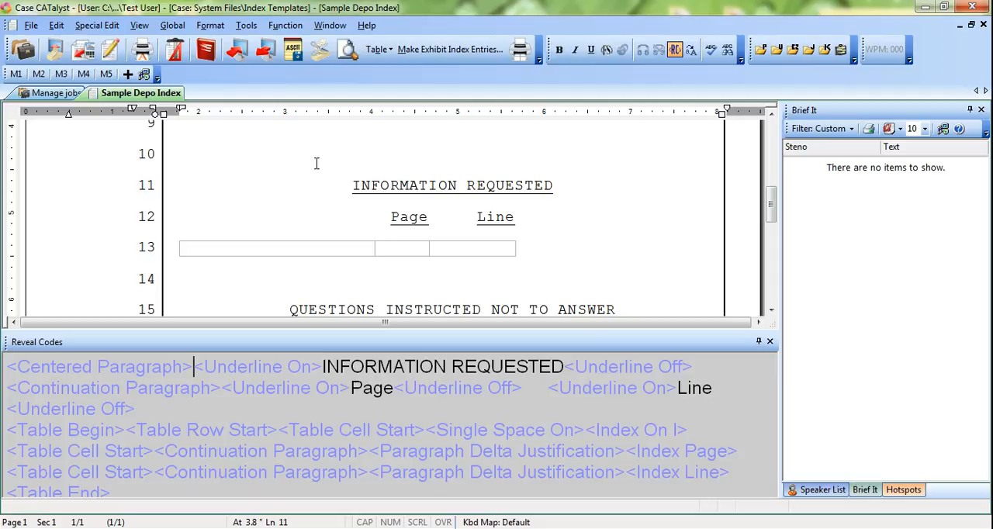
{"action": "scroll", "coordinate": [317, 161], "scroll_direction": "up", "scroll_amount": 4}
{"action": "left_click", "coordinate": [318, 185]}
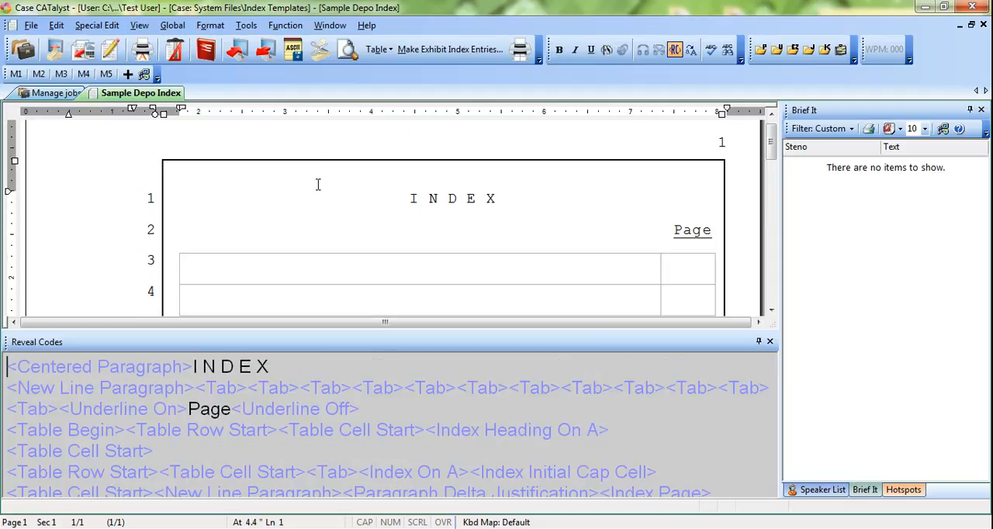
{"action": "key", "text": "alt+F3"}
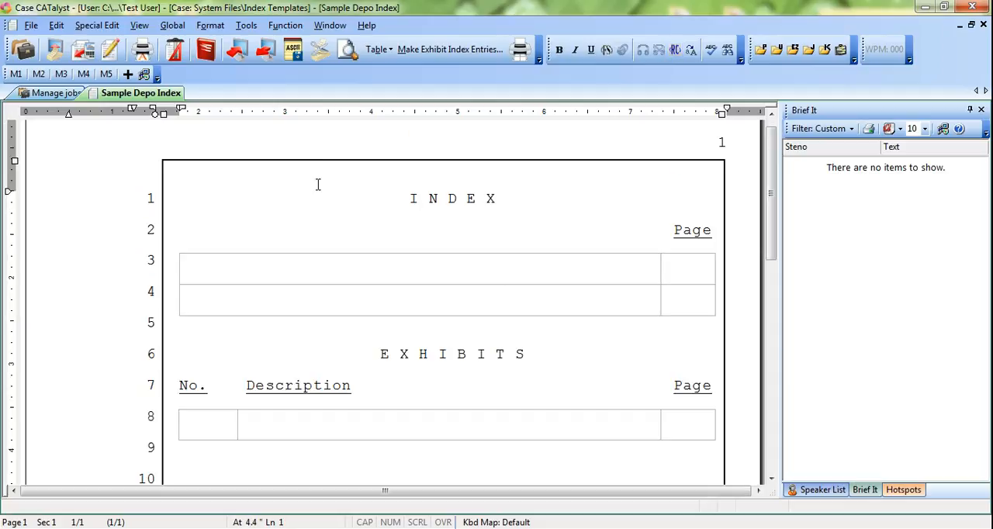
Step: Close the Sample Depo Index and go back up to the Test User's main case list
{"action": "right_click", "coordinate": [172, 94]}
{"action": "left_click", "coordinate": [194, 120]}
{"action": "left_click", "coordinate": [237, 74]}
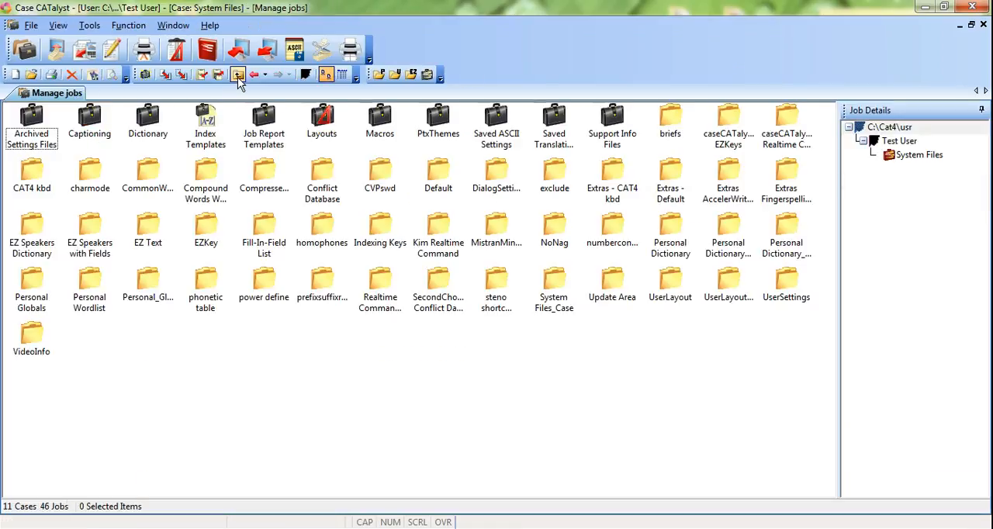
{"action": "left_click", "coordinate": [237, 75]}
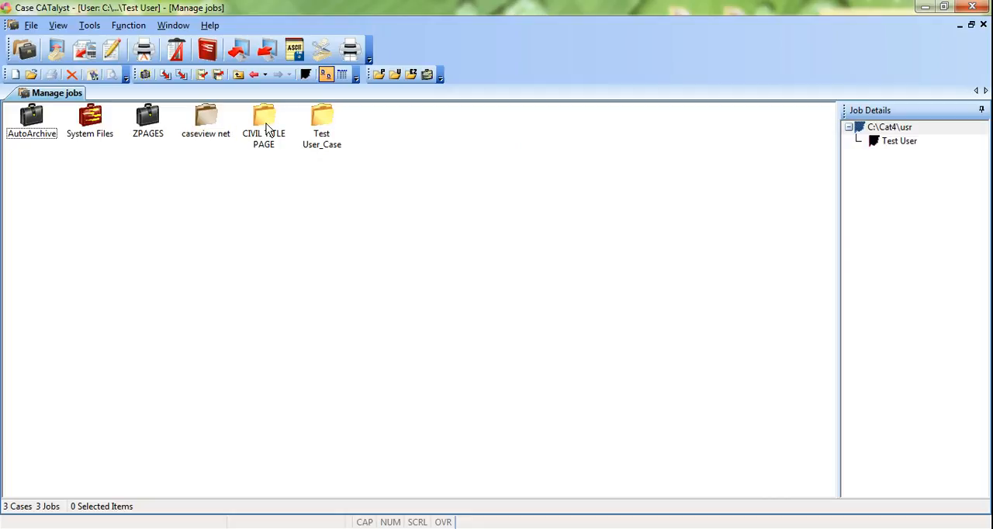
Step: Open the CIVIL TITLE PAGE job and check the codes at the end of "transcript produced by computer.", hiding Reveal Codes again
{"action": "double_click", "coordinate": [266, 128]}
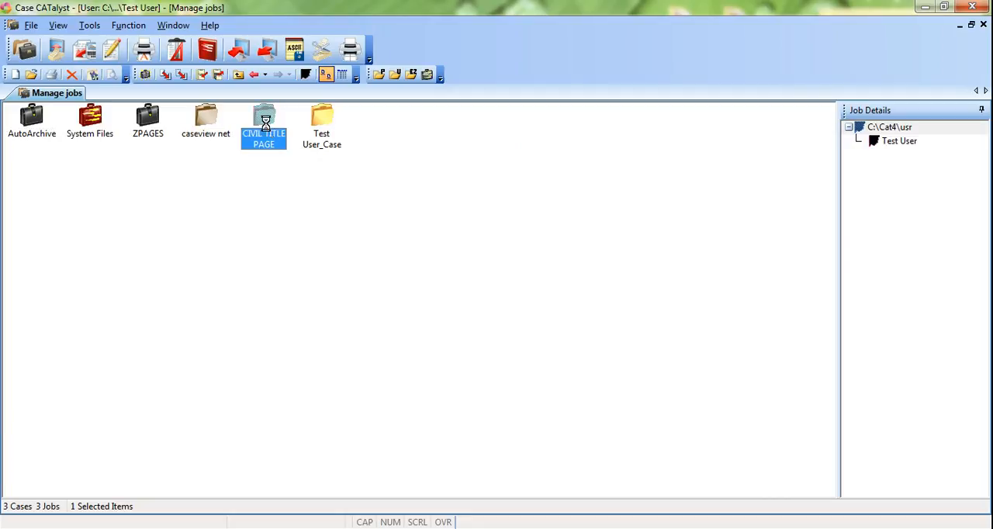
{"action": "scroll", "coordinate": [275, 227], "scroll_direction": "down", "scroll_amount": 4}
{"action": "scroll", "coordinate": [276, 227], "scroll_direction": "down", "scroll_amount": 3}
{"action": "left_click", "coordinate": [537, 420]}
{"action": "key", "text": "alt+F3"}
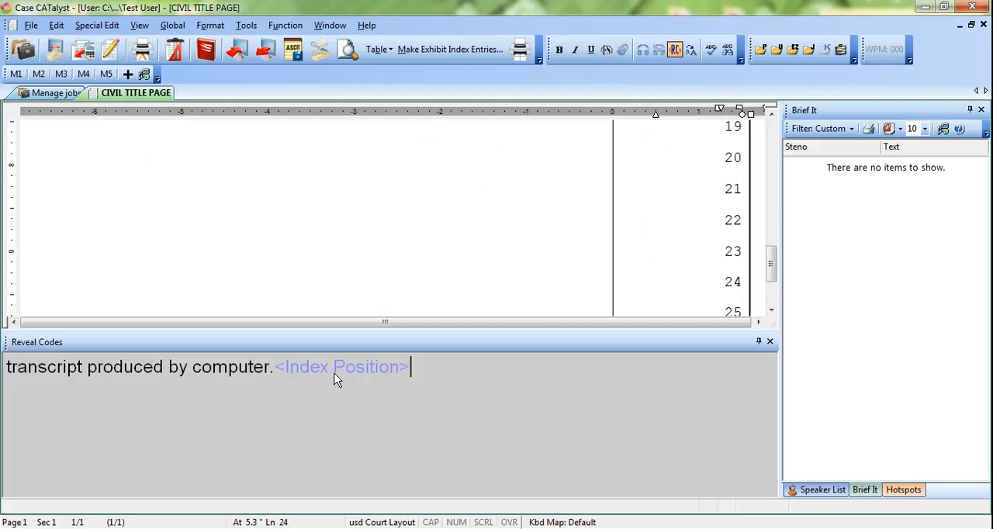
{"action": "key", "text": "alt+F3"}
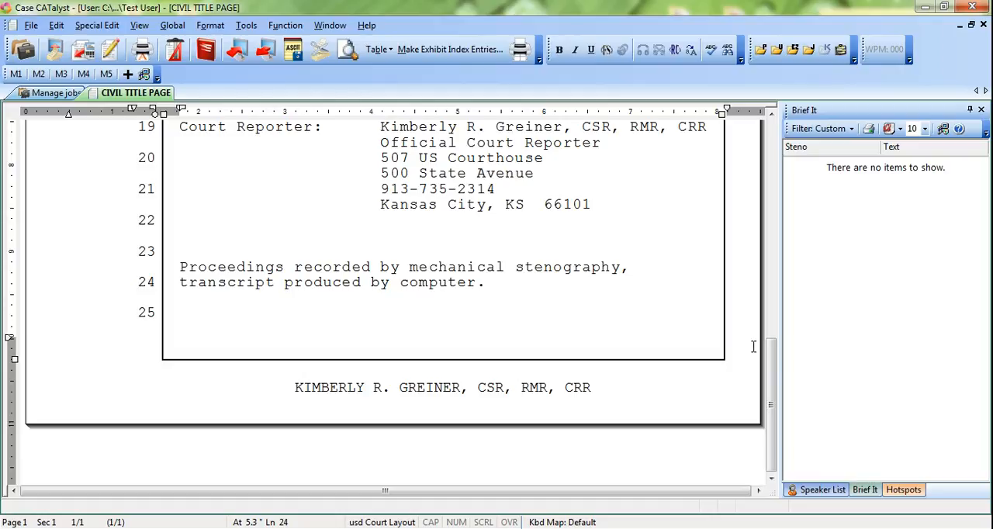
Step: Locate the Index Position symbol in the Insert Format Symbol list and close the list without inserting anything
{"action": "key", "text": "alt+e"}
{"action": "key", "text": "i"}
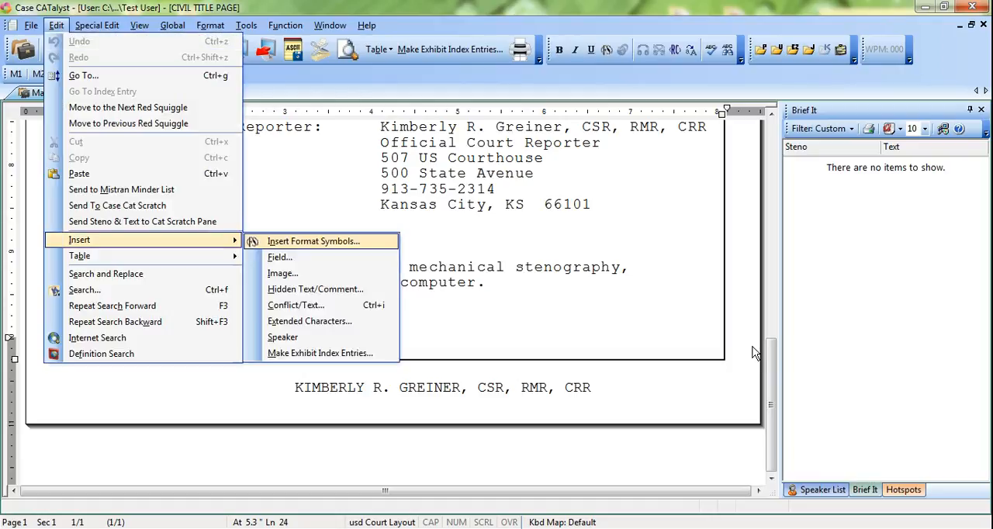
{"action": "key", "text": "Return"}
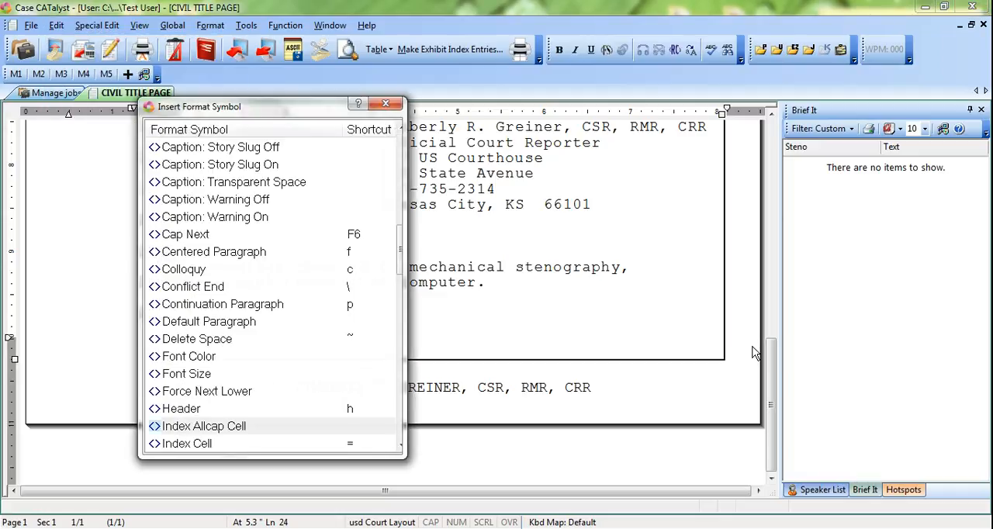
{"action": "key", "text": "Down"}
{"action": "key", "text": "Down"}
{"action": "key", "text": "Down"}
{"action": "key", "text": "Down"}
{"action": "key", "text": "Down"}
{"action": "key", "text": "Down"}
{"action": "key", "text": "Down"}
{"action": "key", "text": "Down"}
{"action": "key", "text": "Down"}
{"action": "key", "text": "Down"}
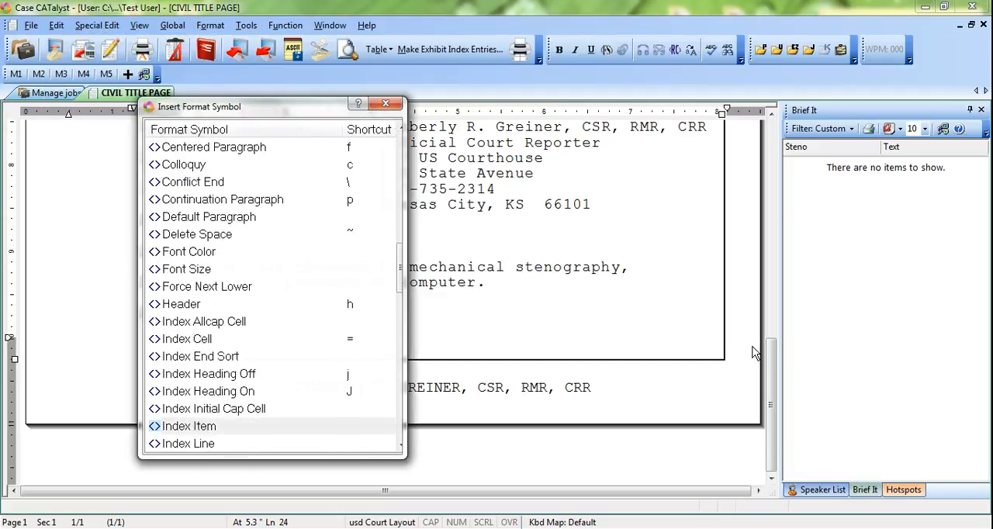
{"action": "key", "text": "Down"}
{"action": "key", "text": "Down"}
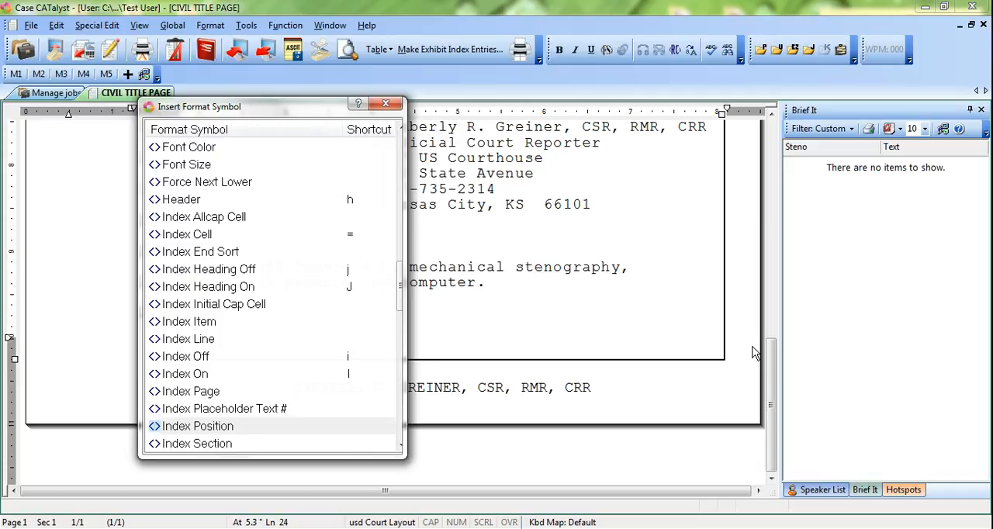
{"action": "key", "text": "Escape"}
Step: Close the CIVIL TITLE PAGE job and open the caseview net job
{"action": "key", "text": "alt+f"}
{"action": "key", "text": "c"}
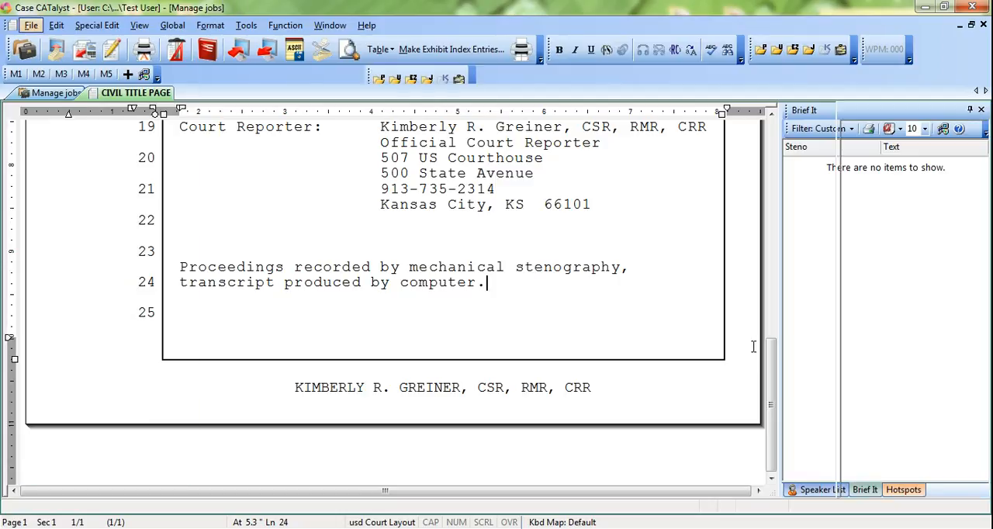
{"action": "left_click", "coordinate": [218, 138]}
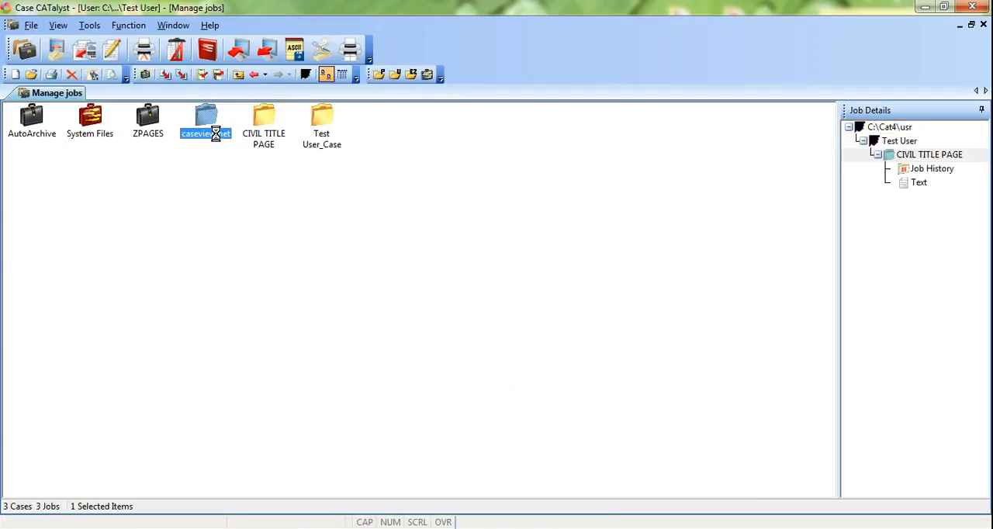
{"action": "double_click", "coordinate": [218, 137]}
Step: Check the codes after "transcript produced by computer." on the title page, hiding Reveal Codes again
{"action": "scroll", "coordinate": [225, 284], "scroll_direction": "down", "scroll_amount": 3}
{"action": "scroll", "coordinate": [226, 284], "scroll_direction": "down", "scroll_amount": 10}
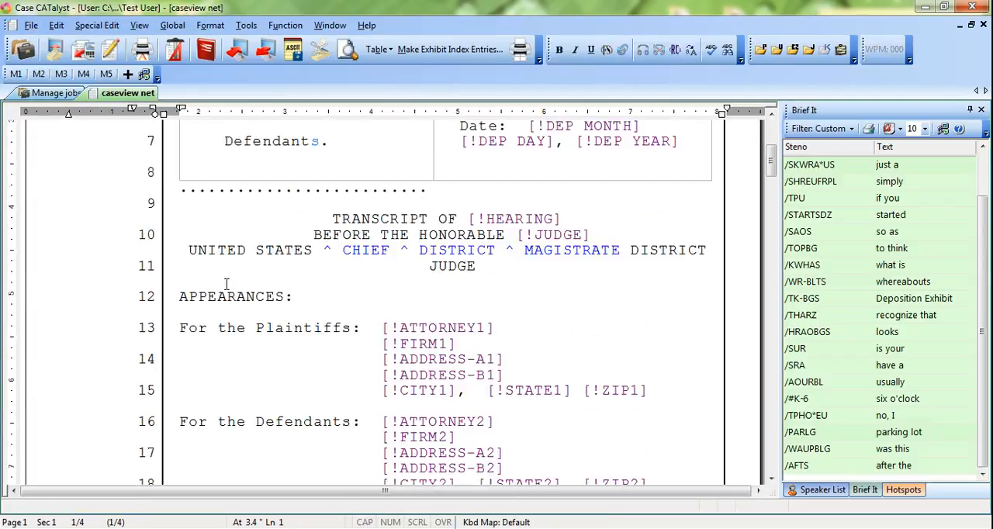
{"action": "left_click", "coordinate": [500, 285]}
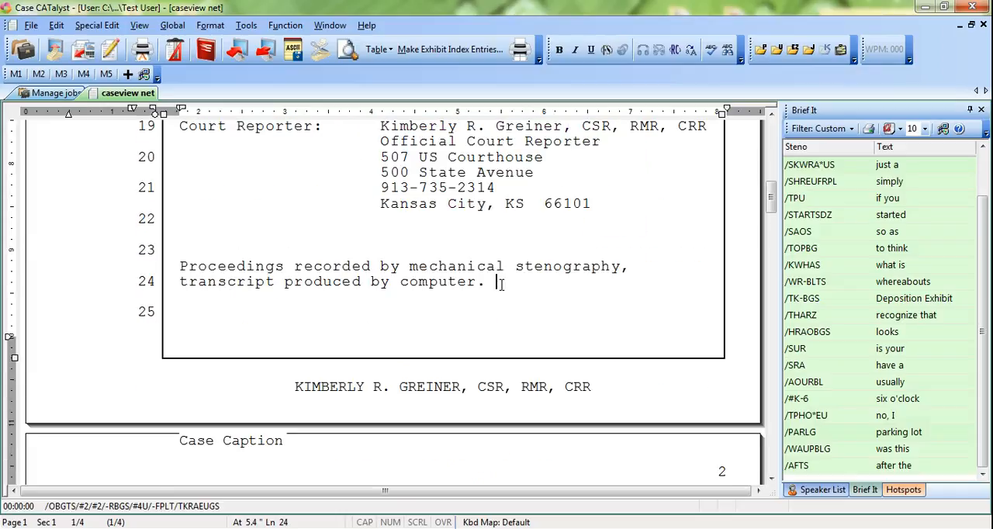
{"action": "key", "text": "alt+F3"}
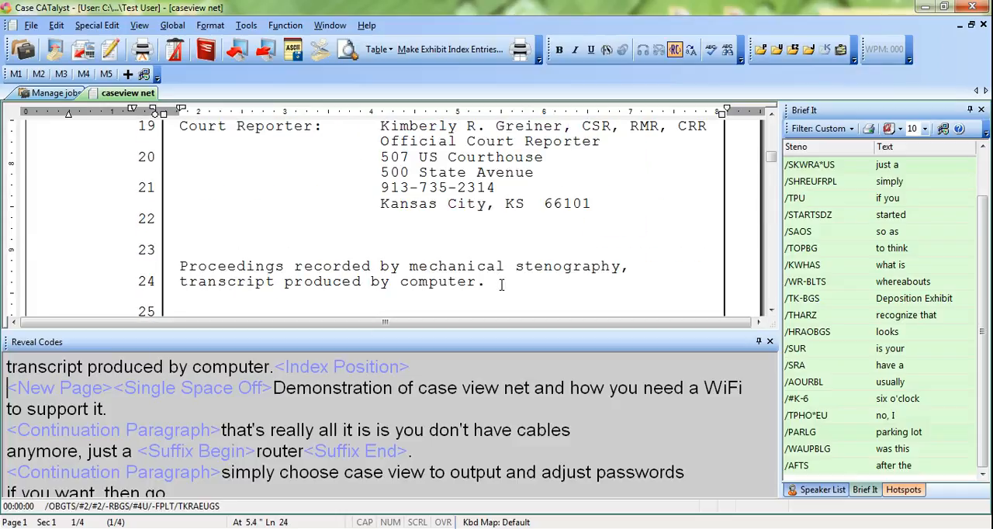
{"action": "key", "text": "alt+F3"}
Step: Mark the witness's centered name on page 2, line 16 with the Index Heading On symbol for index A
{"action": "scroll", "coordinate": [500, 285], "scroll_direction": "down", "scroll_amount": 15}
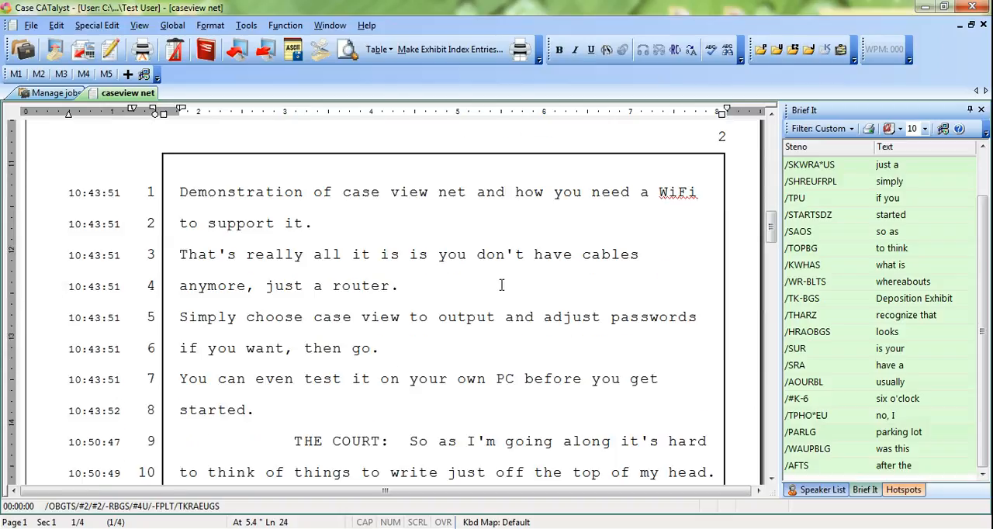
{"action": "left_click", "coordinate": [397, 269]}
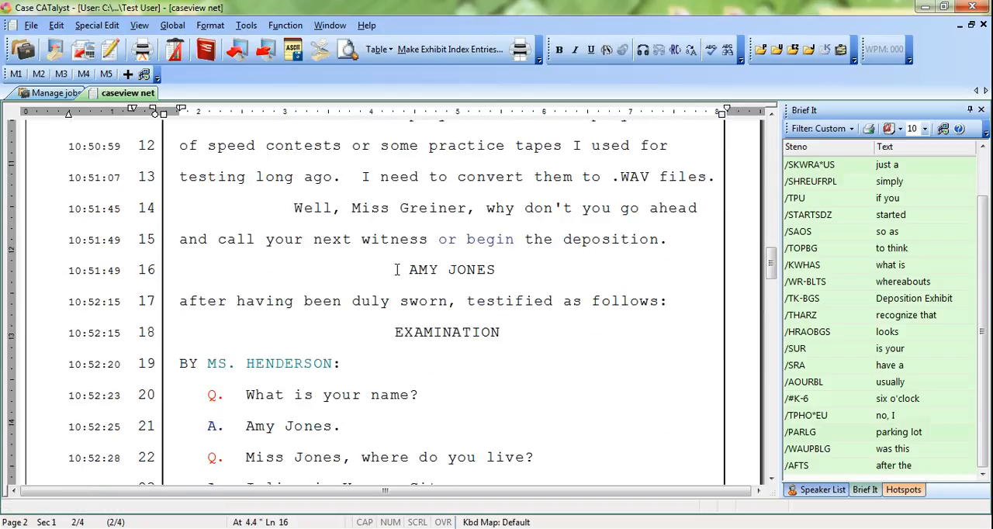
{"action": "key", "text": "ctrl+shift+Right"}
{"action": "key", "text": "ctrl+shift+Right"}
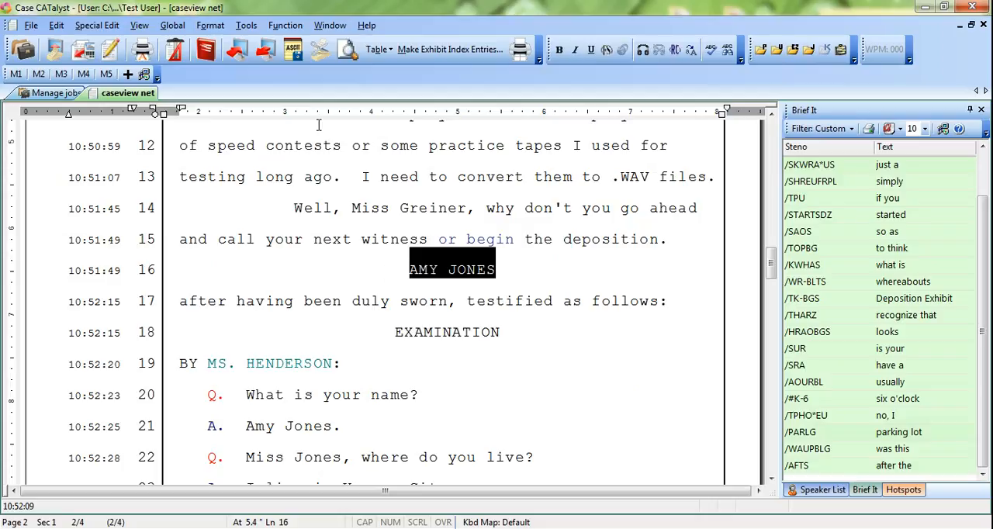
{"action": "key", "text": "alt+e"}
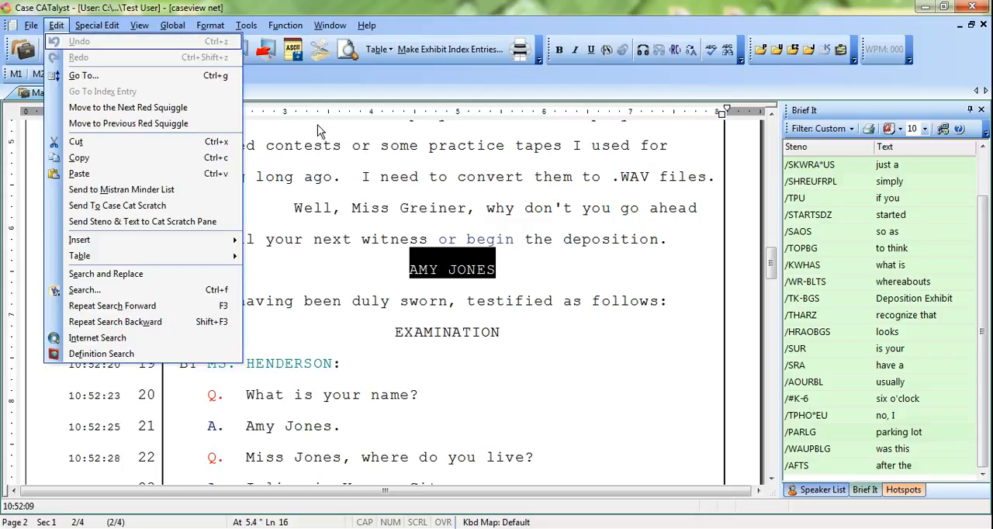
{"action": "key", "text": "i"}
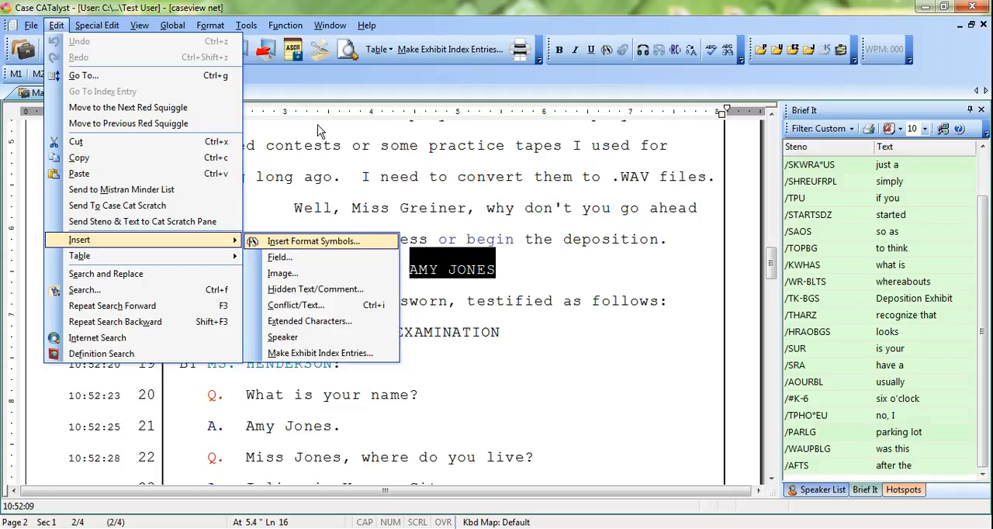
{"action": "key", "text": "Return"}
{"action": "key", "text": "i"}
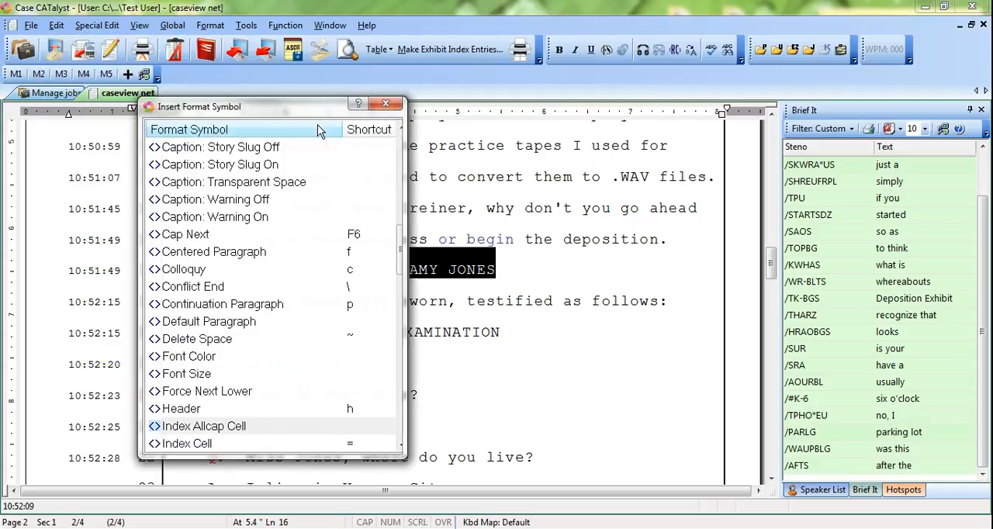
{"action": "left_click", "coordinate": [400, 447]}
{"action": "left_click", "coordinate": [401, 447]}
{"action": "left_click", "coordinate": [401, 447]}
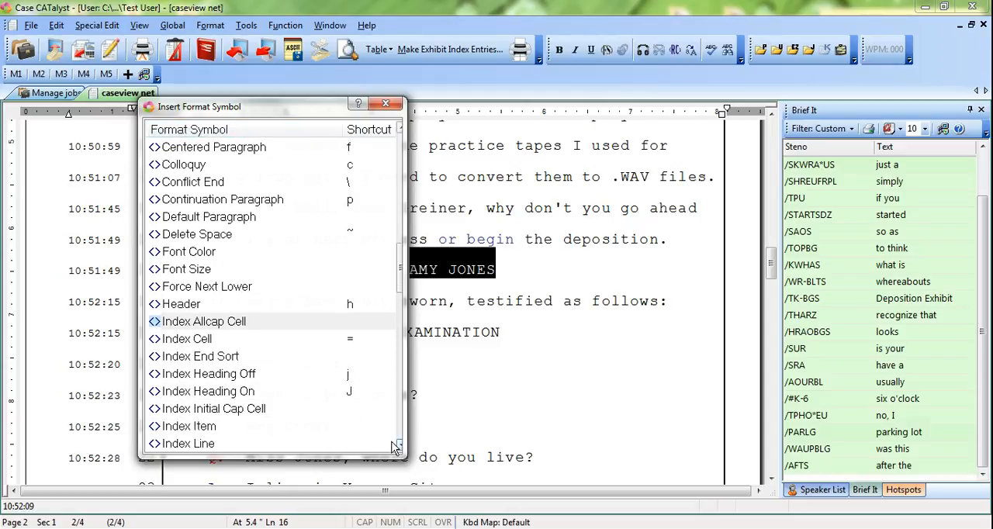
{"action": "left_click", "coordinate": [218, 398]}
{"action": "double_click", "coordinate": [219, 393]}
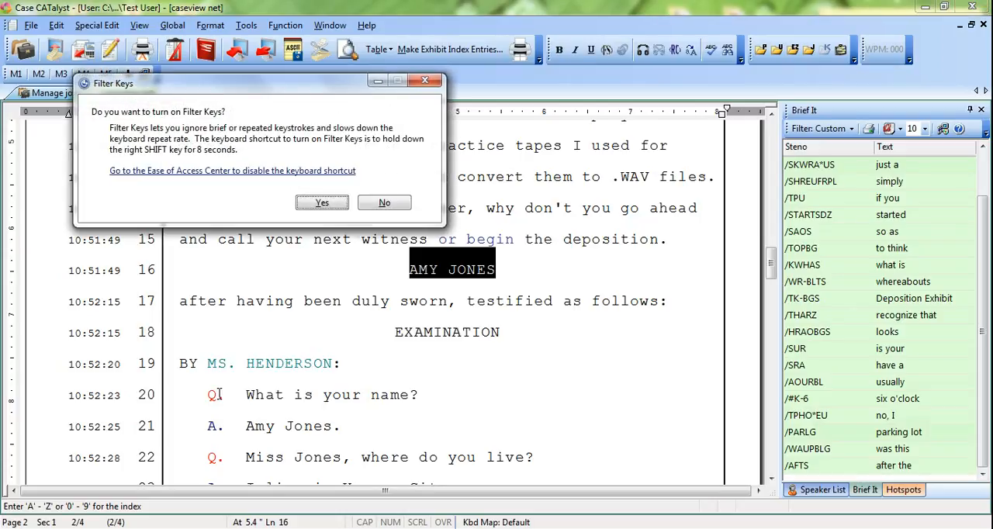
{"action": "left_click", "coordinate": [384, 202]}
{"action": "key", "text": "w"}
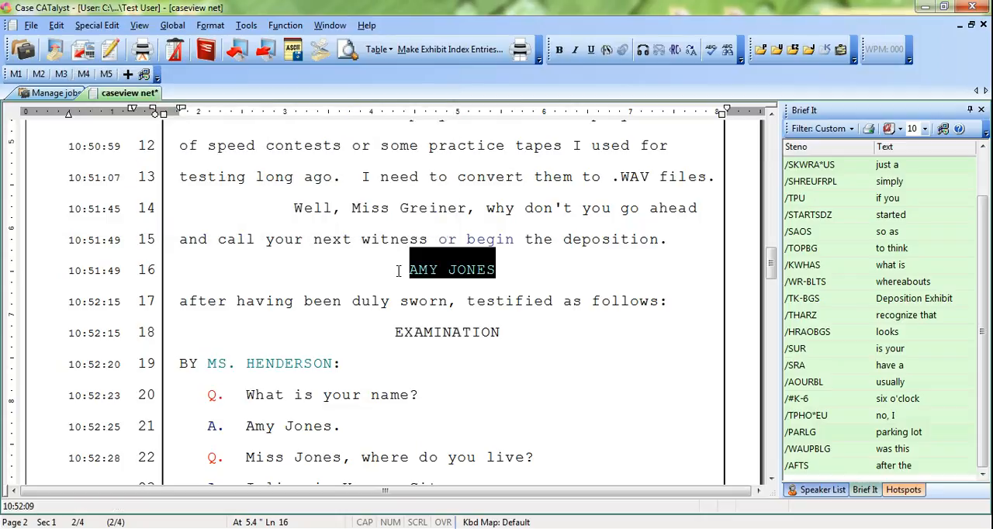
Step: Check the codes around the witness's name heading on page 2, hiding Reveal Codes again
{"action": "left_click", "coordinate": [397, 271]}
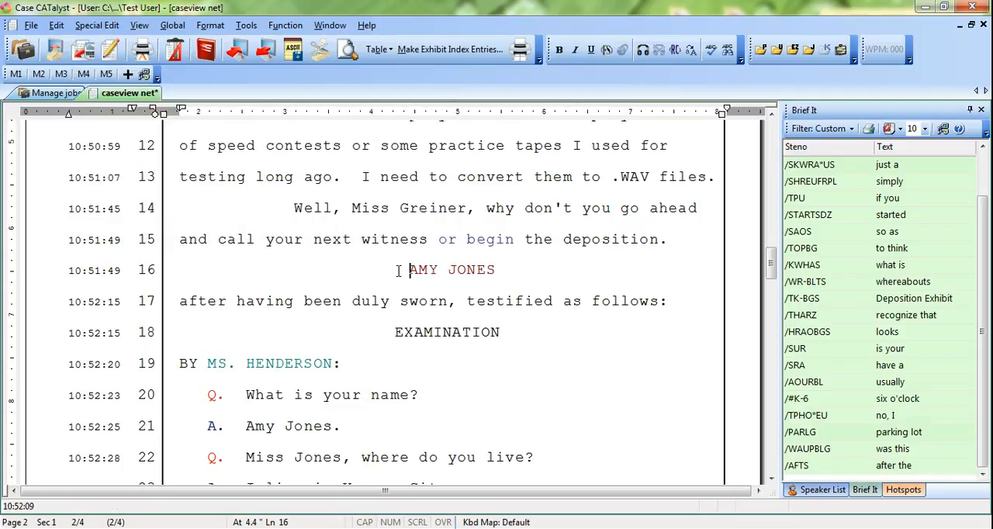
{"action": "key", "text": "alt+F3"}
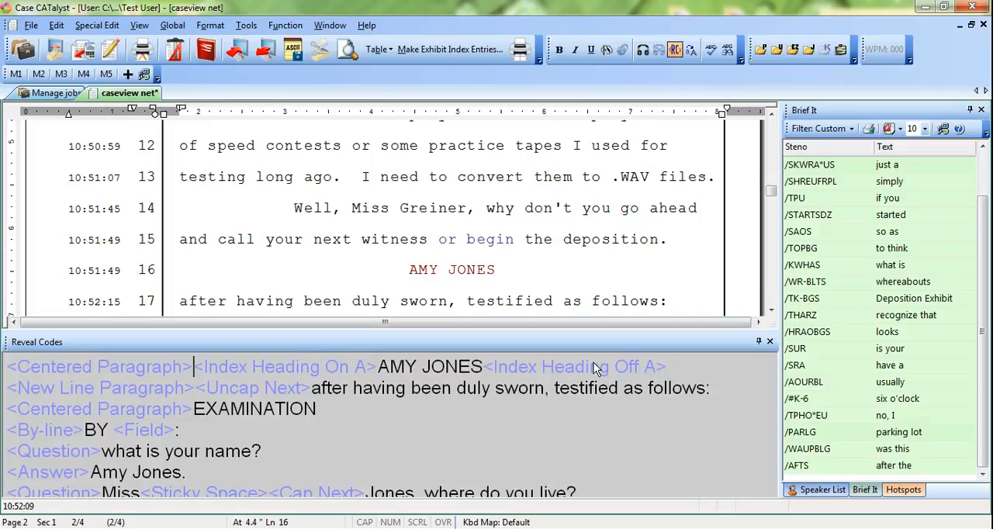
{"action": "left_click", "coordinate": [547, 273]}
{"action": "key", "text": "alt+F3"}
Step: Mark the EXAMINATION heading on page 2 and the examiner's name in its by-line with the Index On symbol for index A
{"action": "left_click", "coordinate": [395, 332]}
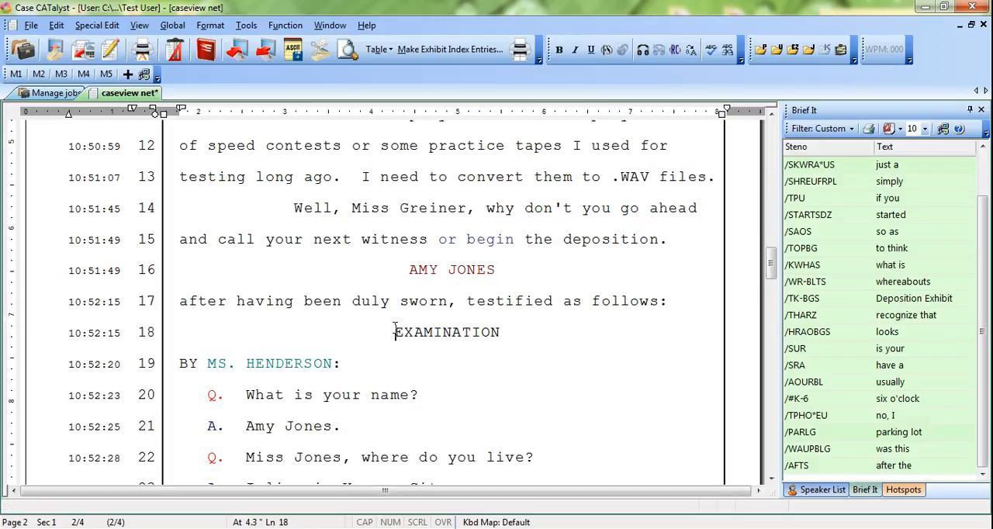
{"action": "key", "text": "ctrl+shift+Right"}
{"action": "key", "text": "ctrl+shift+Right"}
{"action": "key", "text": "ctrl+shift+Right"}
{"action": "key", "text": "ctrl+shift+Right"}
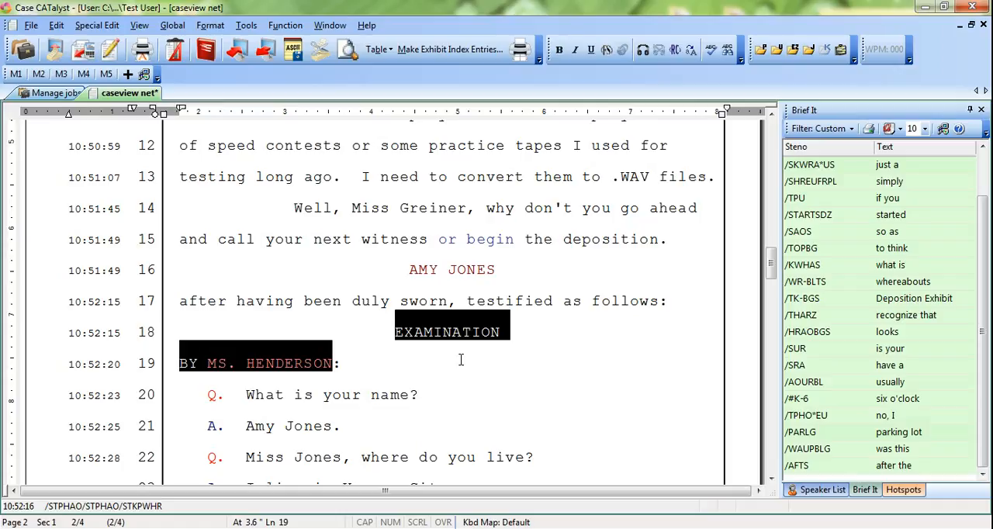
{"action": "key", "text": "alt+e"}
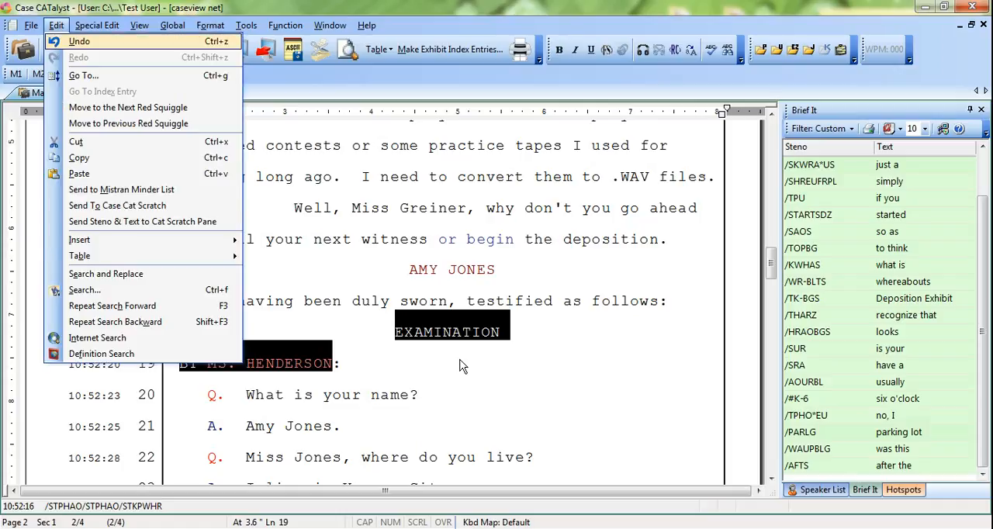
{"action": "key", "text": "i"}
{"action": "key", "text": "Return"}
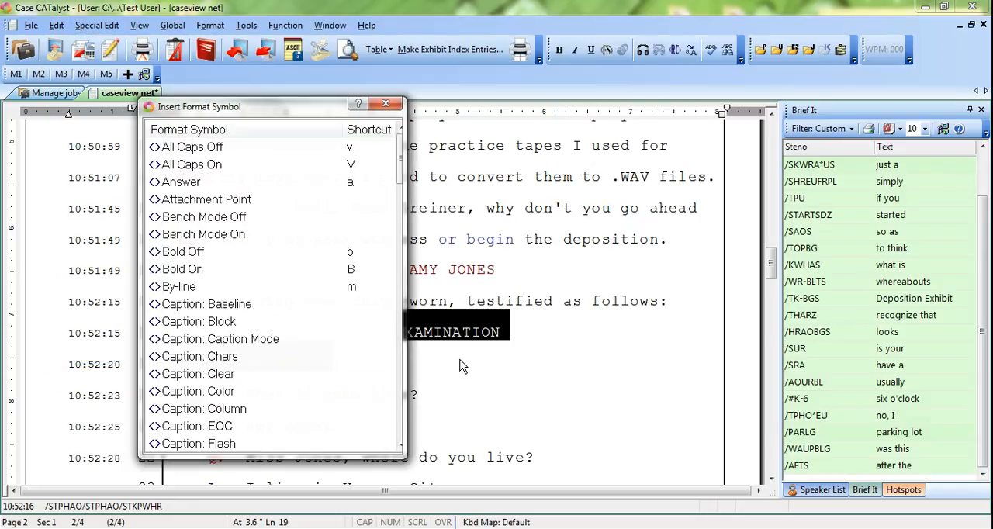
{"action": "key", "text": "i"}
{"action": "scroll", "coordinate": [386, 397], "scroll_direction": "down", "scroll_amount": 3}
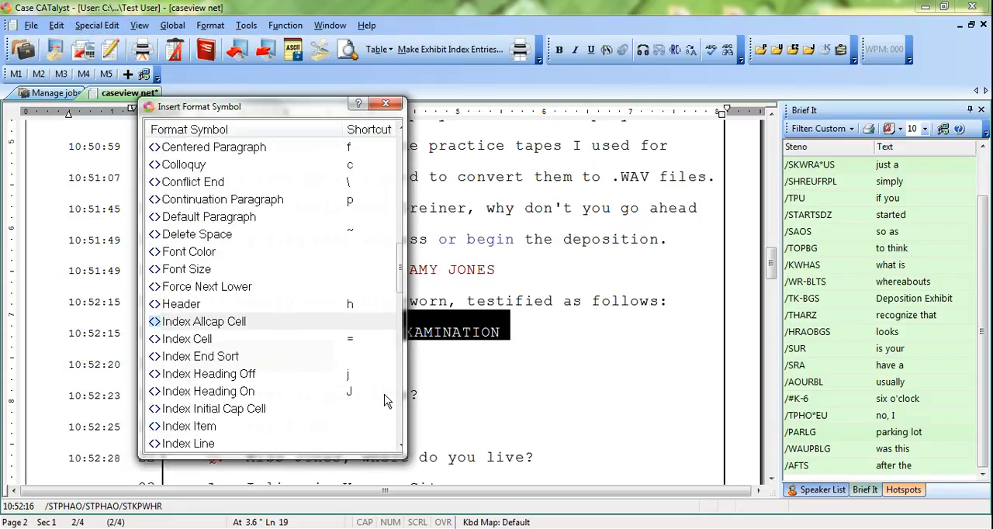
{"action": "scroll", "coordinate": [384, 397], "scroll_direction": "down", "scroll_amount": 1}
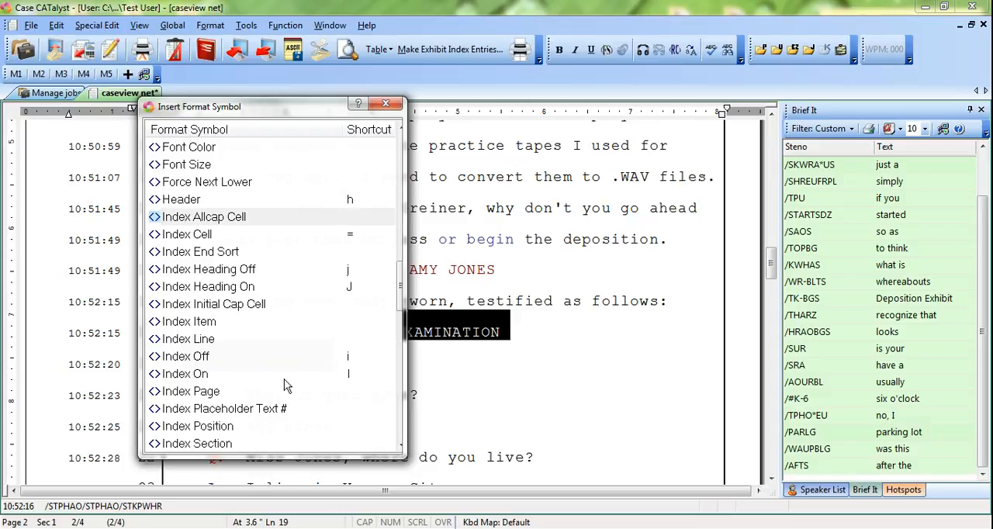
{"action": "double_click", "coordinate": [197, 374]}
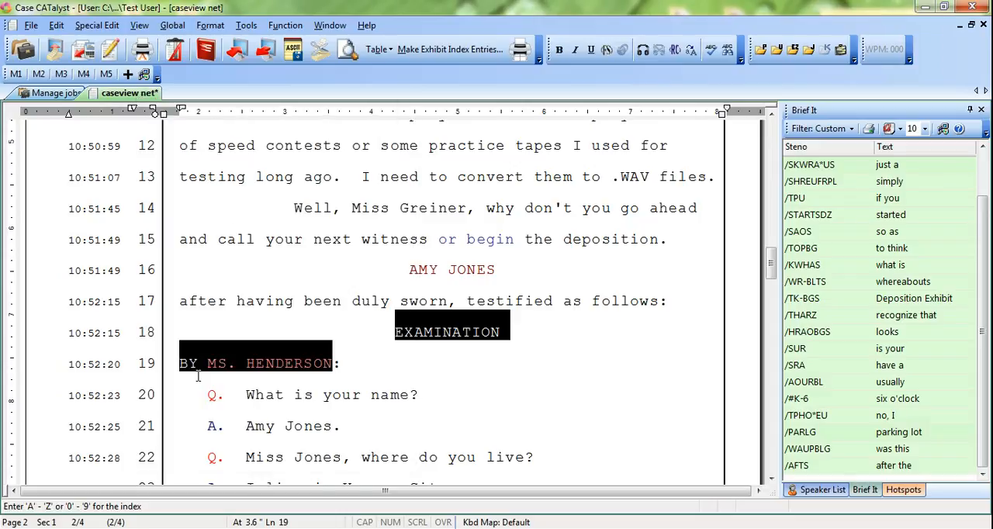
{"action": "key", "text": "a"}
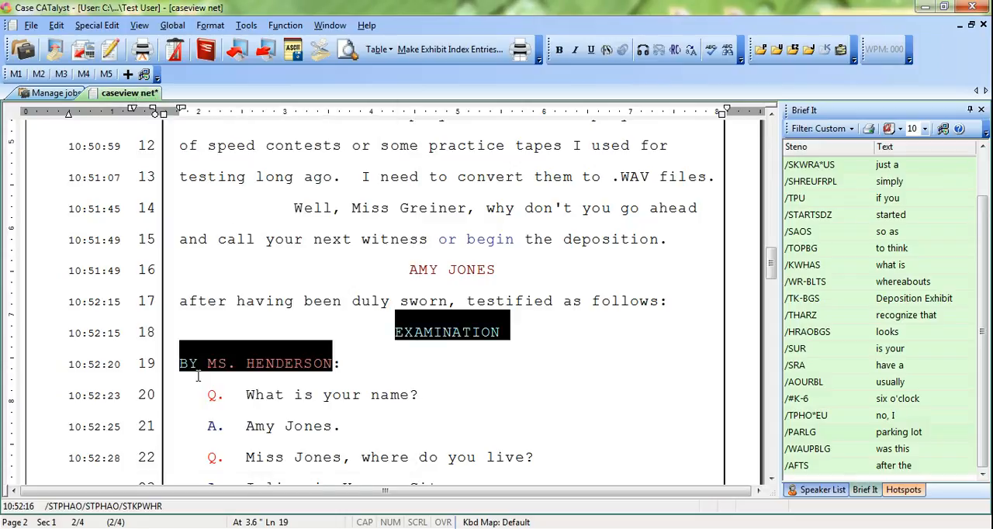
Step: Check the codes around the page 2 EXAMINATION heading and by-line, hiding Reveal Codes again
{"action": "left_click", "coordinate": [366, 338]}
{"action": "key", "text": "alt+F3"}
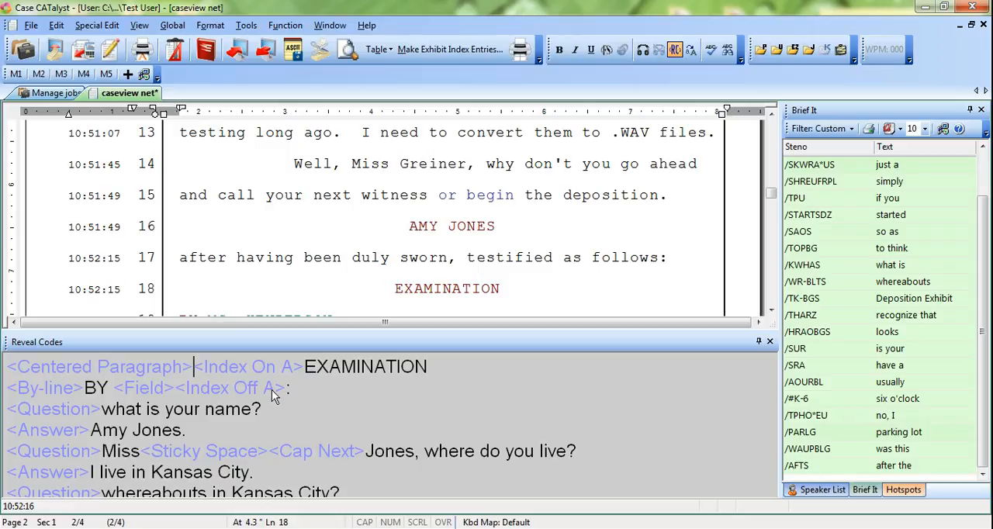
{"action": "key", "text": "alt+F3"}
Step: Mark the EXAMINATION heading on page 4 and the second examiner's by-line with the Index On symbol for index A
{"action": "scroll", "coordinate": [273, 390], "scroll_direction": "down", "scroll_amount": 2}
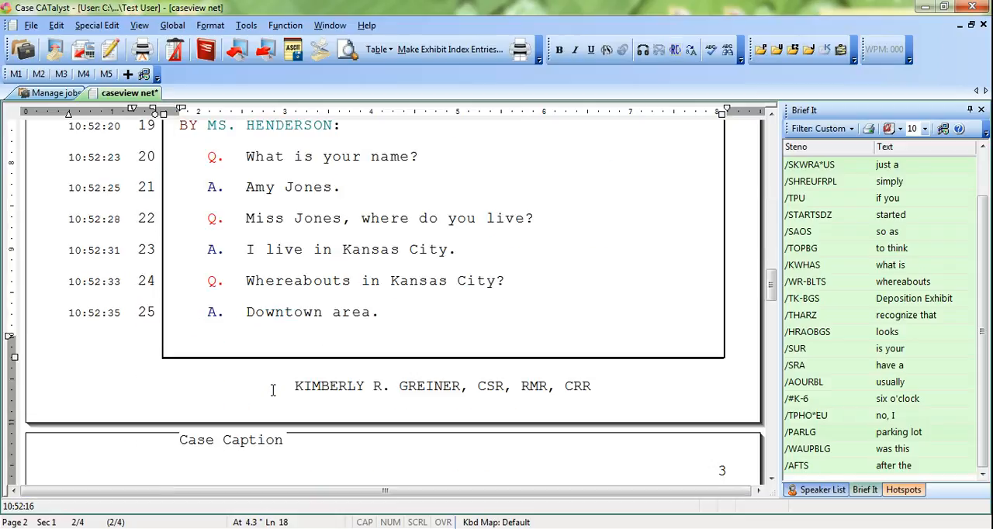
{"action": "scroll", "coordinate": [272, 390], "scroll_direction": "down", "scroll_amount": 8}
{"action": "scroll", "coordinate": [273, 391], "scroll_direction": "down", "scroll_amount": 5}
{"action": "left_click", "coordinate": [363, 296]}
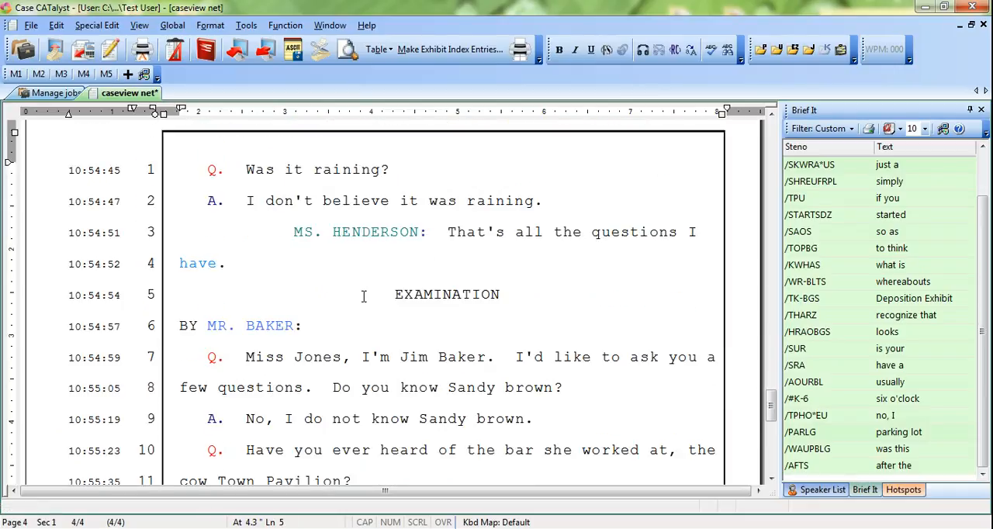
{"action": "key", "text": "ctrl+shift+Right"}
{"action": "key", "text": "ctrl+shift+Right"}
{"action": "key", "text": "ctrl+shift+Right"}
{"action": "key", "text": "ctrl+shift+Right"}
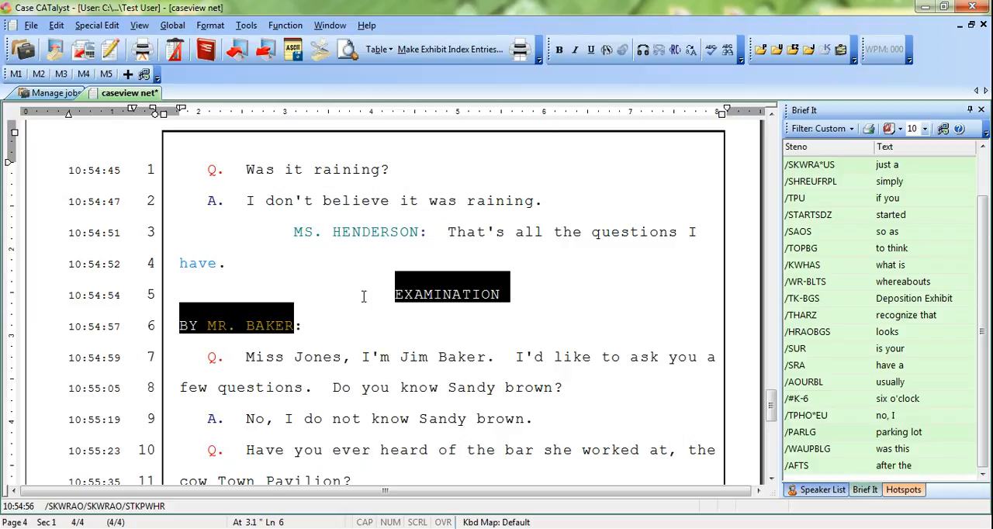
{"action": "key", "text": "alt+e"}
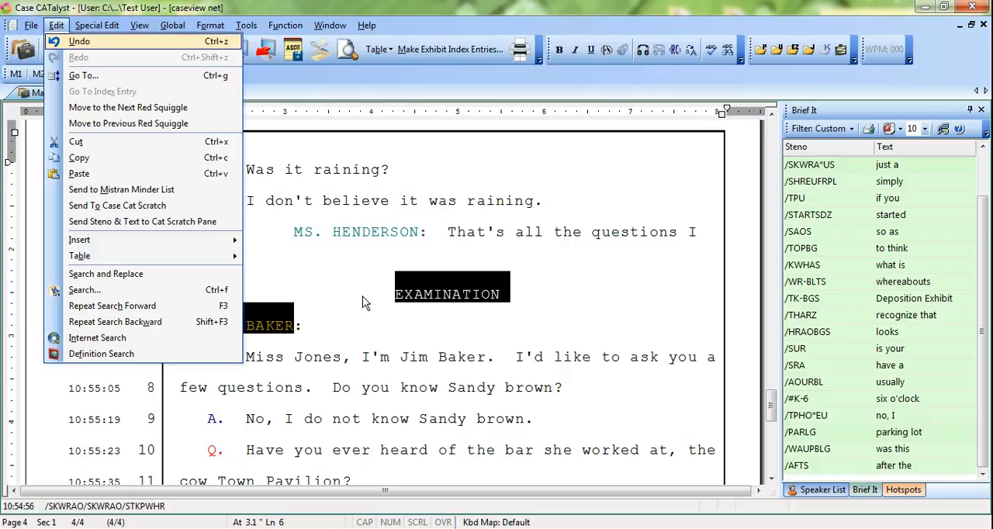
{"action": "key", "text": "i"}
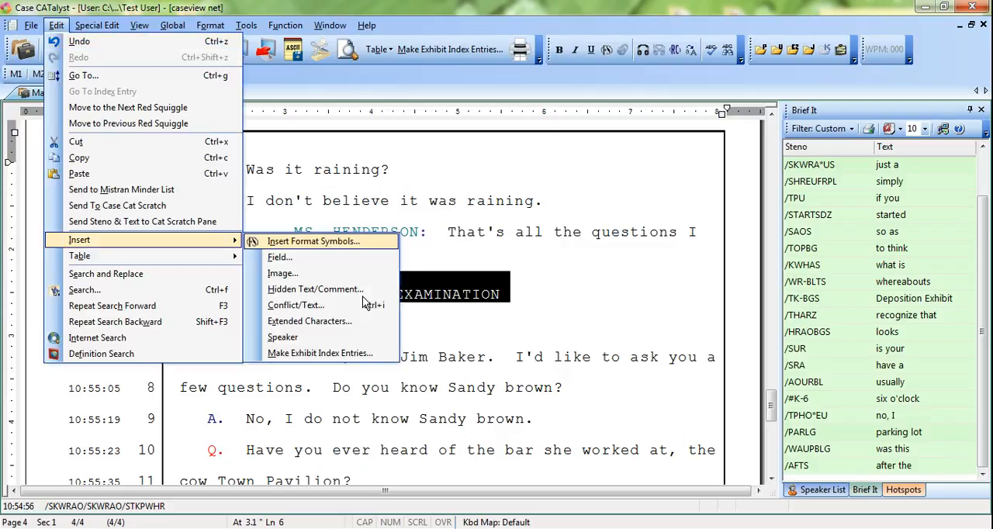
{"action": "key", "text": "Return"}
{"action": "key", "text": "i"}
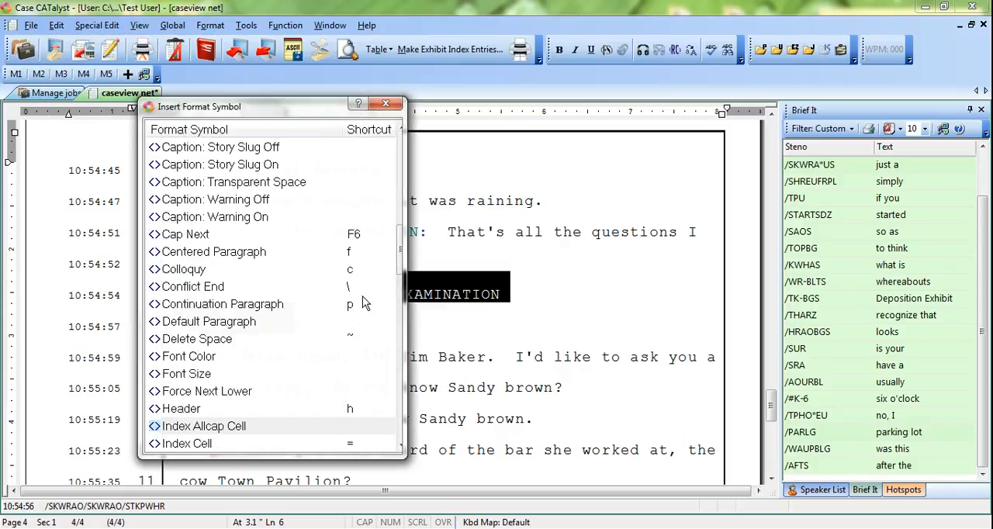
{"action": "scroll", "coordinate": [366, 303], "scroll_direction": "down", "scroll_amount": 4}
{"action": "double_click", "coordinate": [181, 374]}
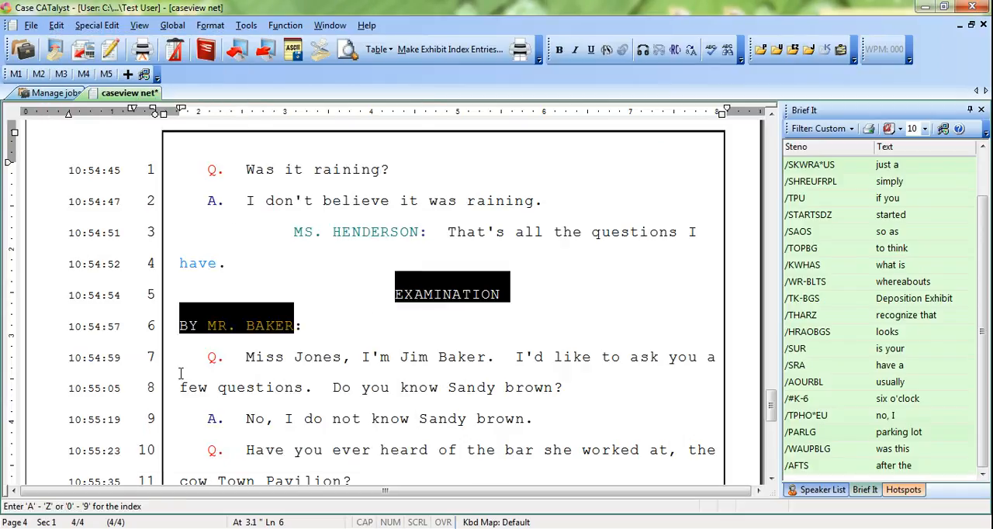
Step: Check the codes around the page 4 EXAMINATION heading and by-line, hiding Reveal Codes again
{"action": "left_click", "coordinate": [367, 291]}
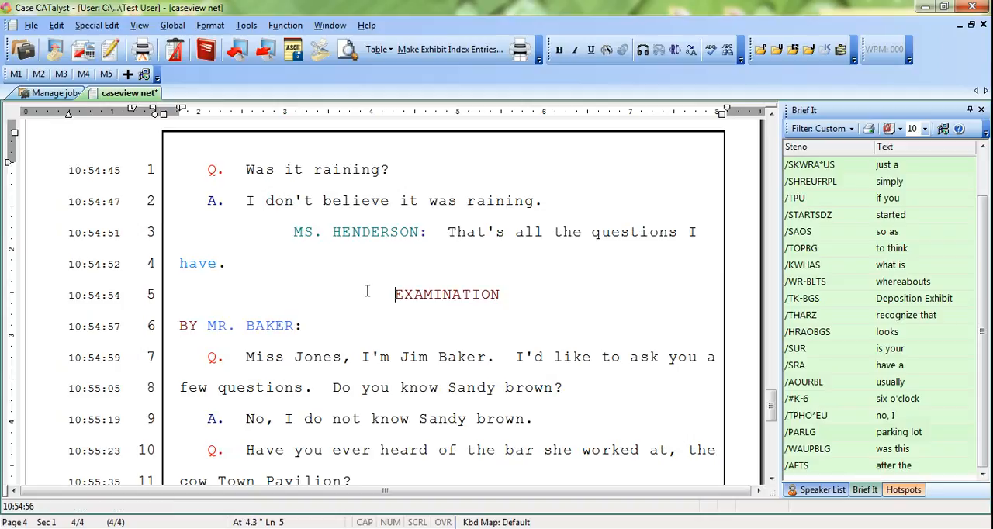
{"action": "key", "text": "alt+F3"}
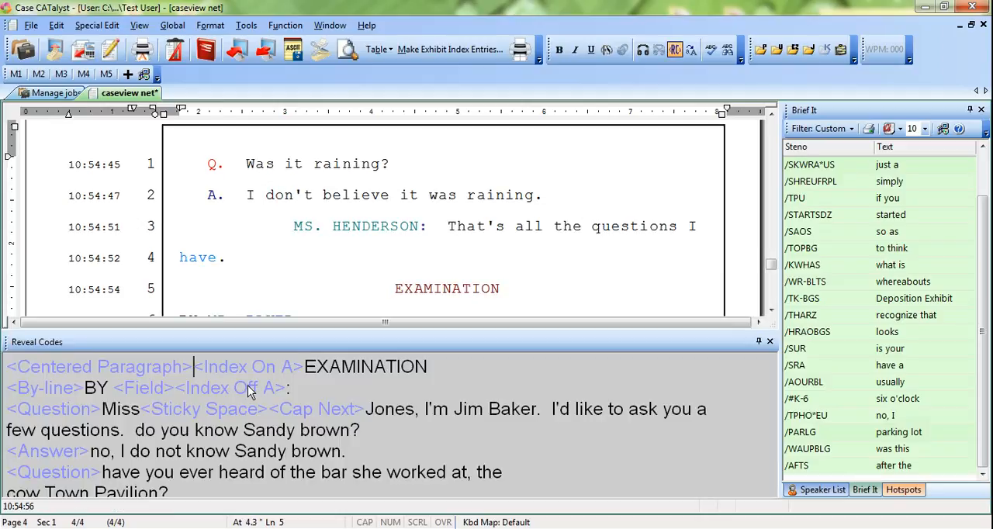
{"action": "key", "text": "alt+F3"}
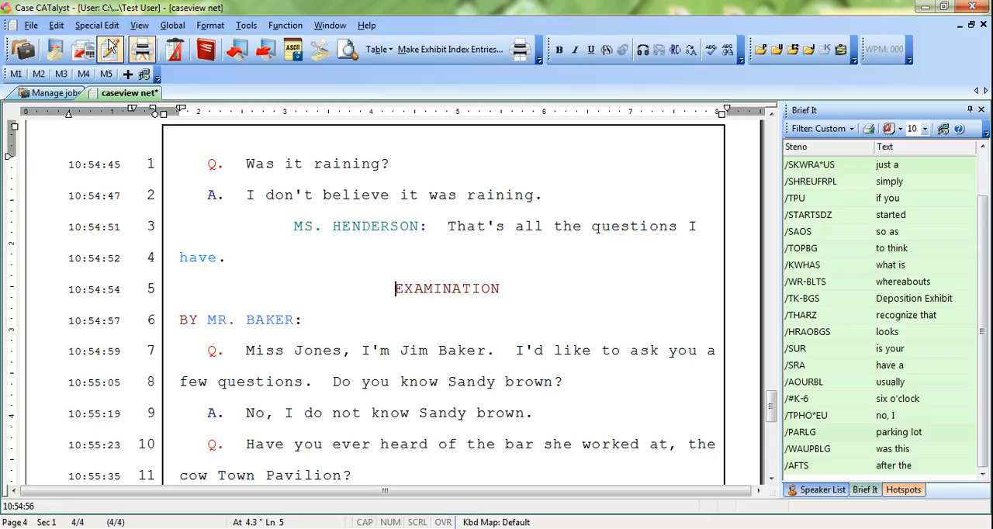
{"action": "left_click", "coordinate": [557, 288]}
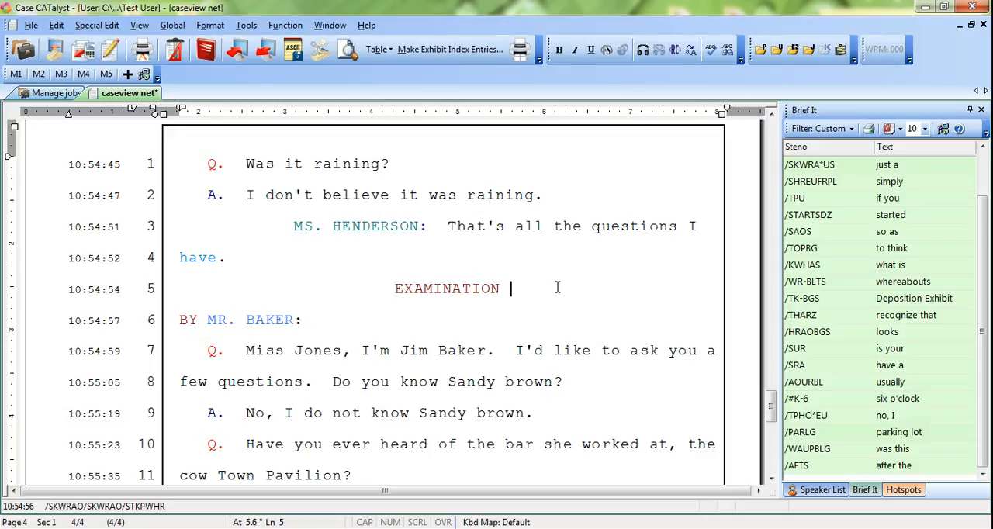
{"action": "left_click", "coordinate": [419, 348]}
{"action": "left_click", "coordinate": [385, 290]}
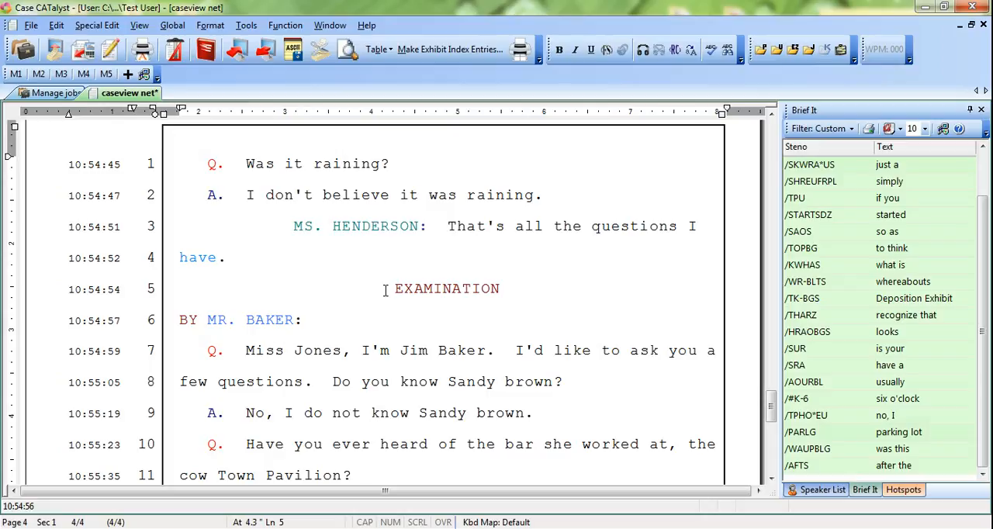
Step: Place the cursor after the answer on page 3, line 9, where the witness recognizes the Exhibit 1 photograph
{"action": "scroll", "coordinate": [385, 289], "scroll_direction": "up", "scroll_amount": 2}
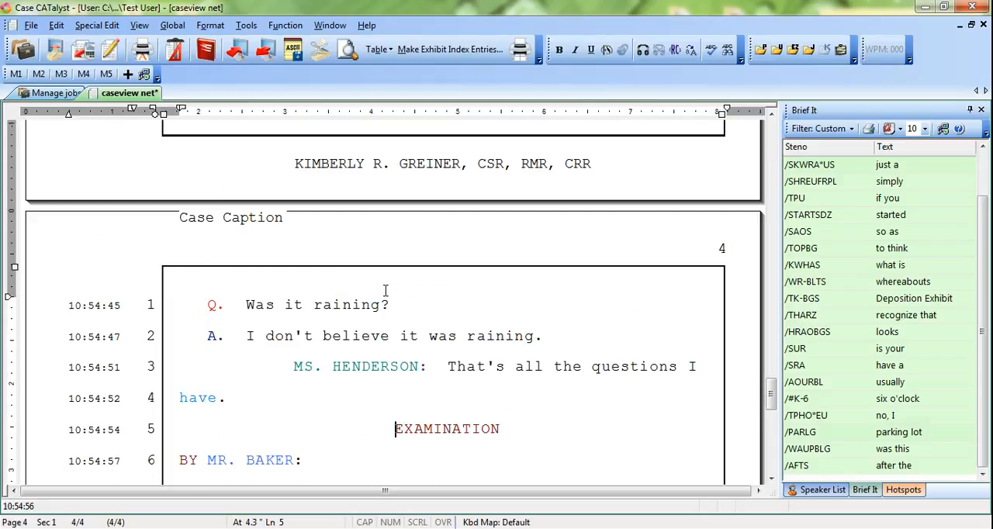
{"action": "scroll", "coordinate": [385, 290], "scroll_direction": "down", "scroll_amount": 5}
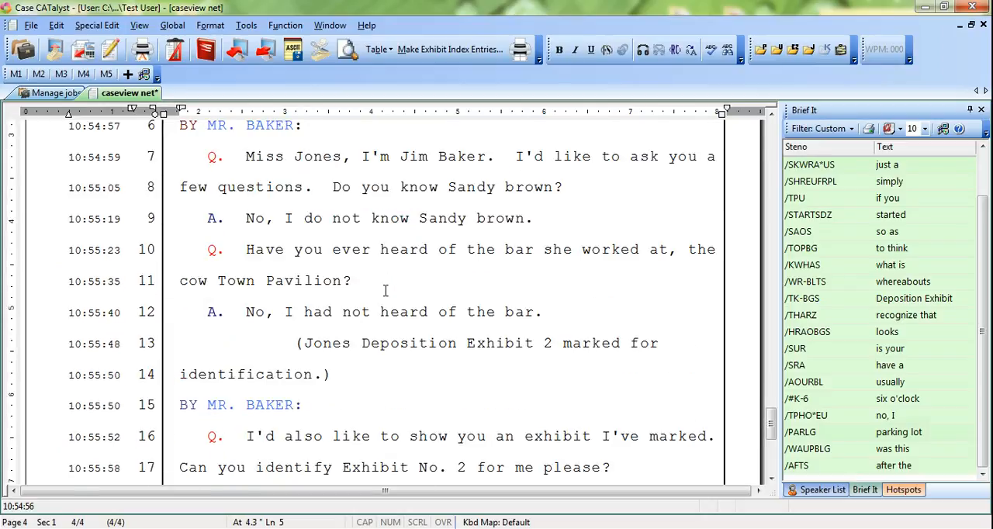
{"action": "scroll", "coordinate": [386, 288], "scroll_direction": "up", "scroll_amount": 15}
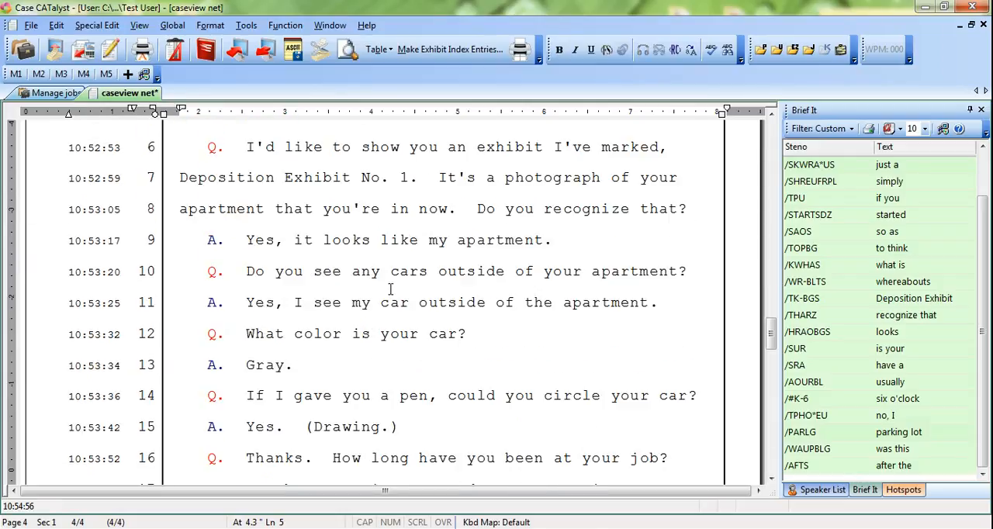
{"action": "scroll", "coordinate": [391, 288], "scroll_direction": "up", "scroll_amount": 9}
{"action": "scroll", "coordinate": [391, 289], "scroll_direction": "down", "scroll_amount": 1}
{"action": "scroll", "coordinate": [391, 289], "scroll_direction": "up", "scroll_amount": 1}
{"action": "scroll", "coordinate": [391, 289], "scroll_direction": "down", "scroll_amount": 8}
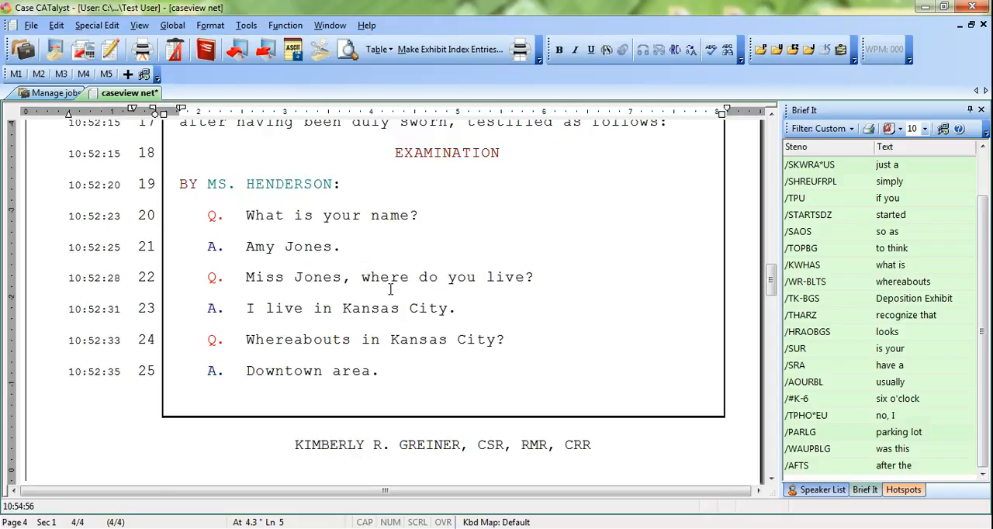
{"action": "scroll", "coordinate": [391, 289], "scroll_direction": "down", "scroll_amount": 2}
{"action": "left_click", "coordinate": [439, 276]}
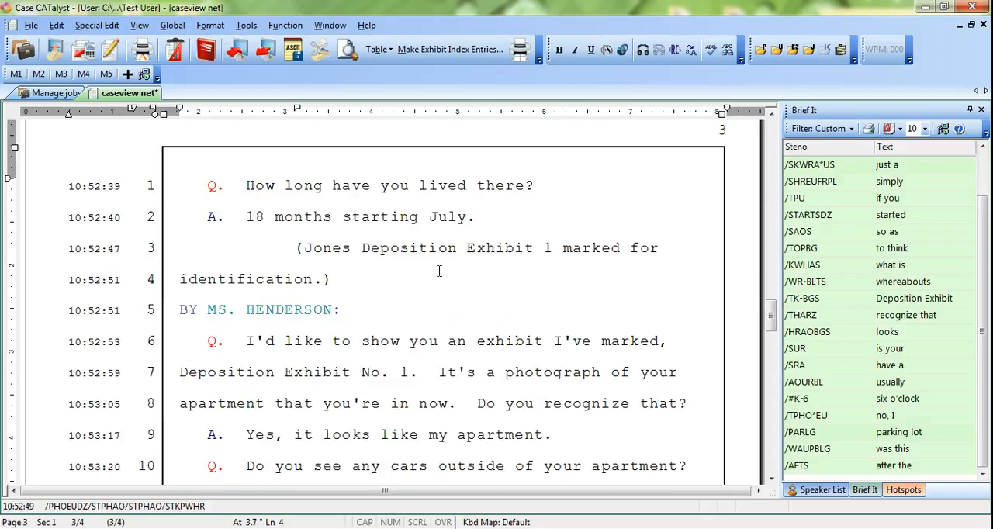
{"action": "scroll", "coordinate": [439, 272], "scroll_direction": "down", "scroll_amount": 1}
{"action": "left_click", "coordinate": [583, 366]}
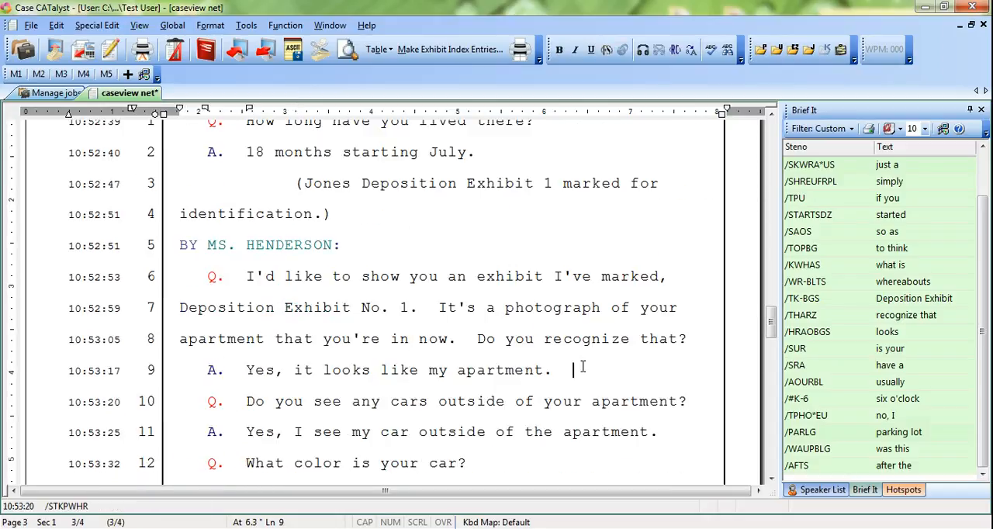
Step: Make an exhibit index entry for exhibit 1 in index category B with the description "Photograph"
{"action": "key", "text": "alt+e"}
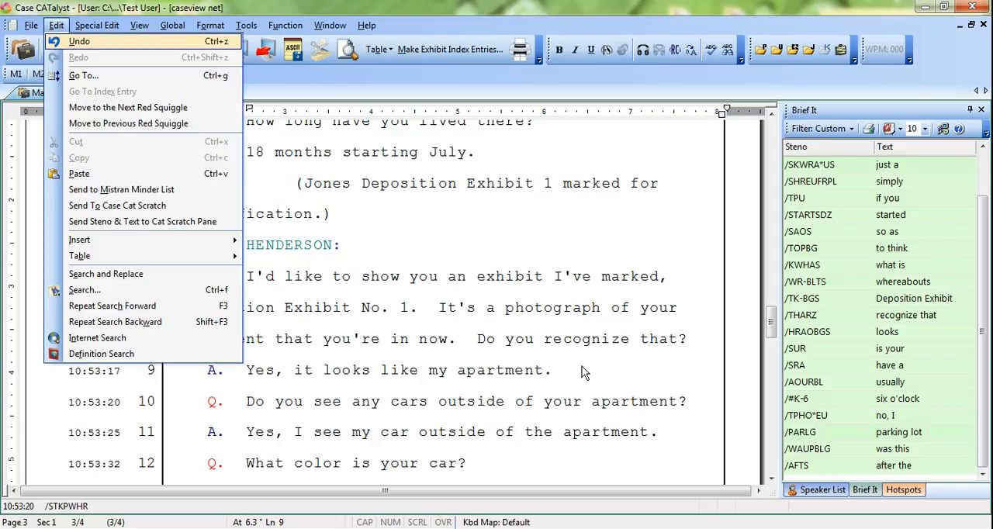
{"action": "key", "text": "i"}
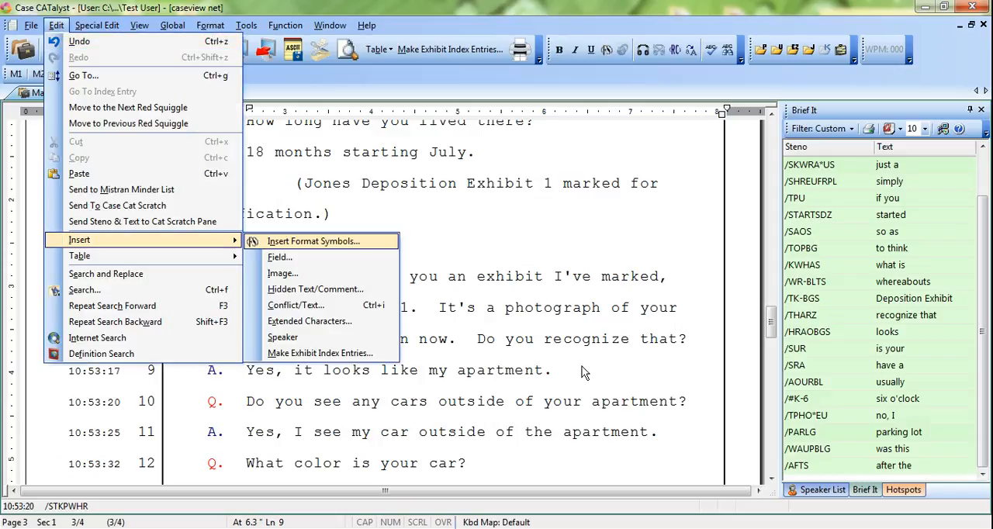
{"action": "key", "text": "m"}
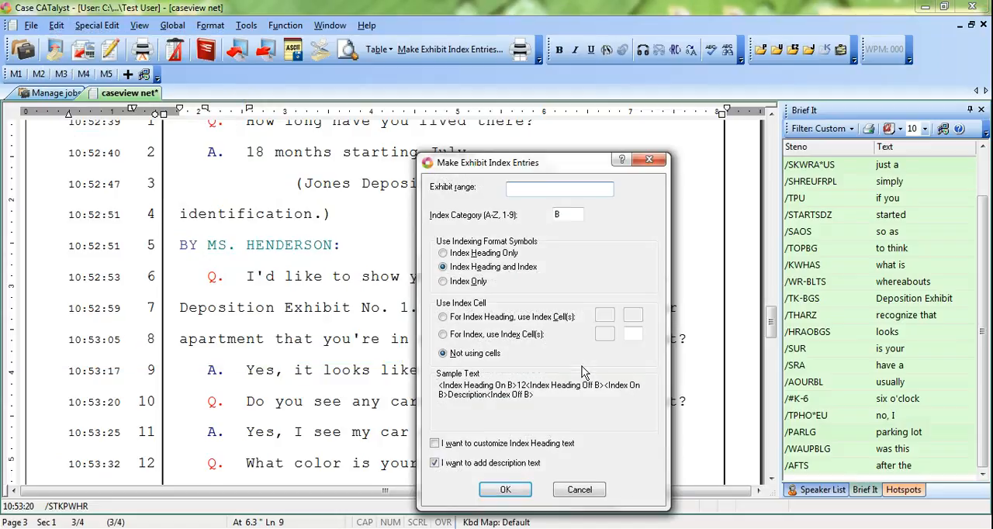
{"action": "type", "text": "1"}
{"action": "key", "text": "Tab"}
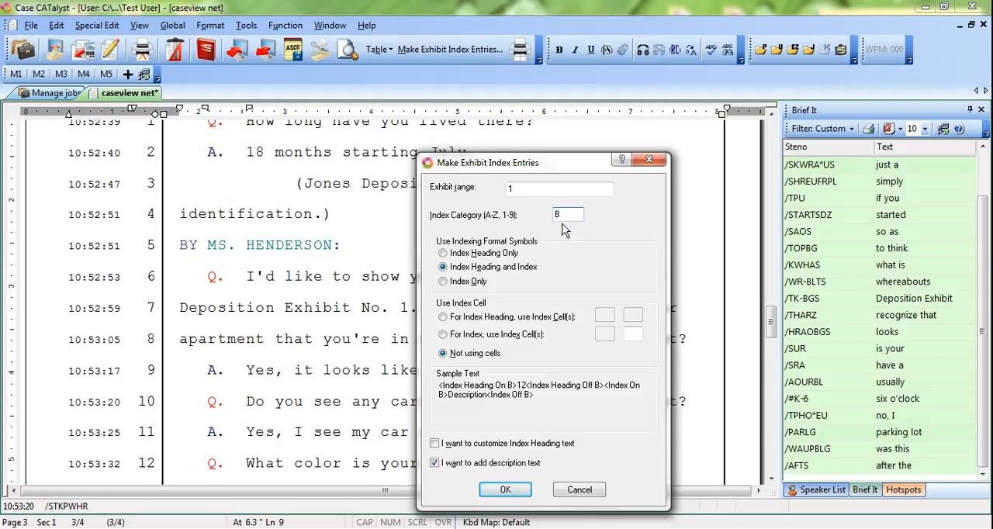
{"action": "type", "text": "B"}
{"action": "left_click", "coordinate": [508, 491]}
{"action": "type", "text": "Photograph"}
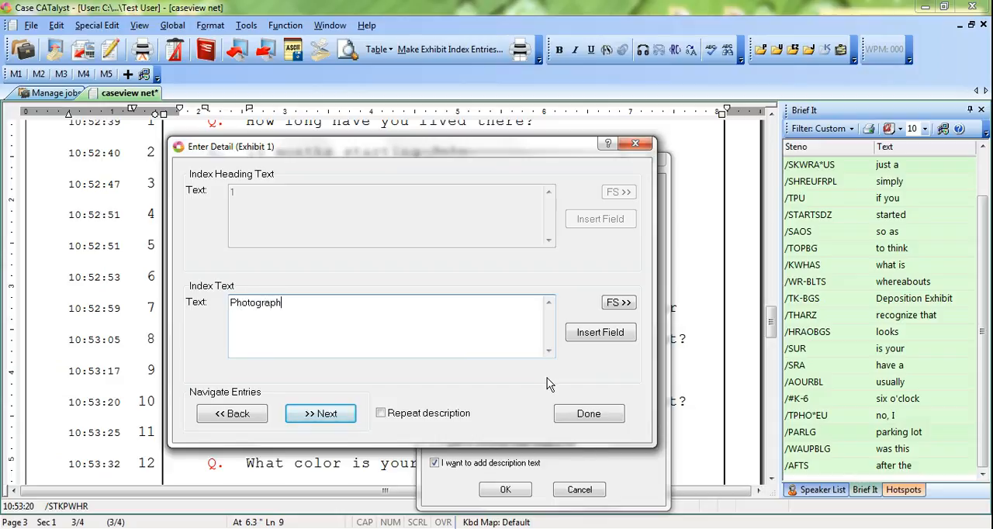
{"action": "left_click", "coordinate": [589, 413]}
Step: Place the cursor at the end of the answer on page 4, line 21, following the identification of Exhibit 2
{"action": "scroll", "coordinate": [590, 416], "scroll_direction": "down", "scroll_amount": 3}
{"action": "scroll", "coordinate": [588, 417], "scroll_direction": "down", "scroll_amount": 8}
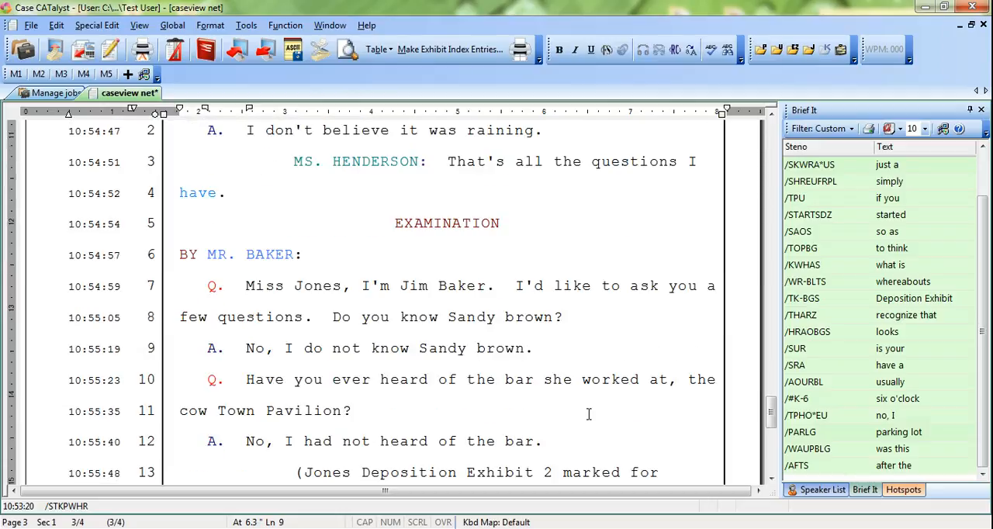
{"action": "scroll", "coordinate": [589, 414], "scroll_direction": "down", "scroll_amount": 2}
{"action": "left_click", "coordinate": [589, 413]}
{"action": "scroll", "coordinate": [613, 403], "scroll_direction": "down", "scroll_amount": 1}
{"action": "left_click", "coordinate": [640, 399]}
{"action": "scroll", "coordinate": [643, 398], "scroll_direction": "down", "scroll_amount": 2}
{"action": "left_click", "coordinate": [339, 386]}
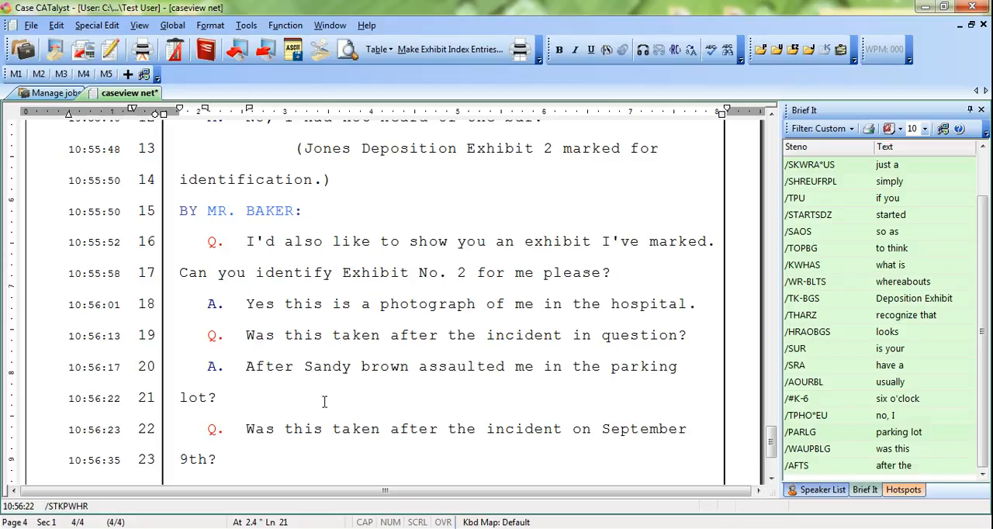
Step: Make an exhibit index entry for exhibit 2 in index category B with the description "Photograph"
{"action": "key", "text": "alt+e"}
{"action": "key", "text": "i"}
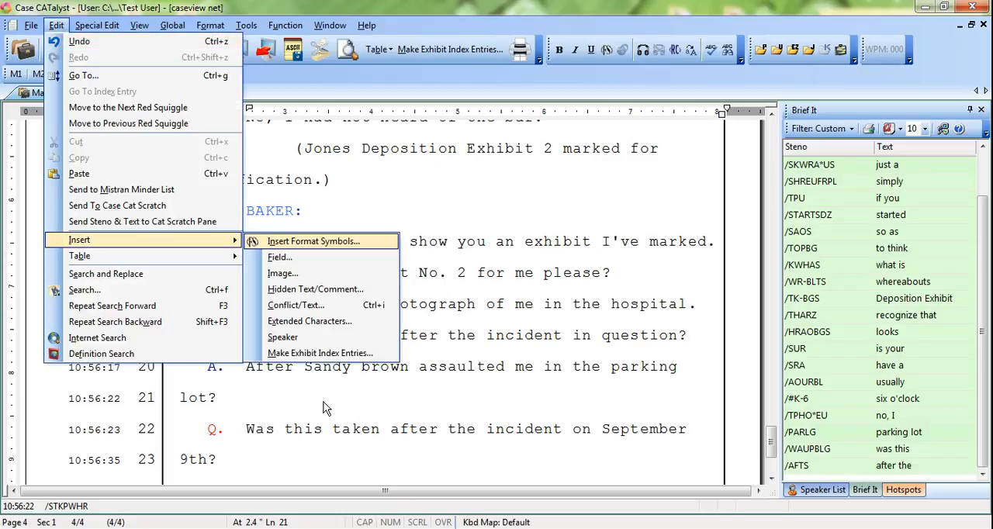
{"action": "type", "text": "m"}
{"action": "type", "text": "2"}
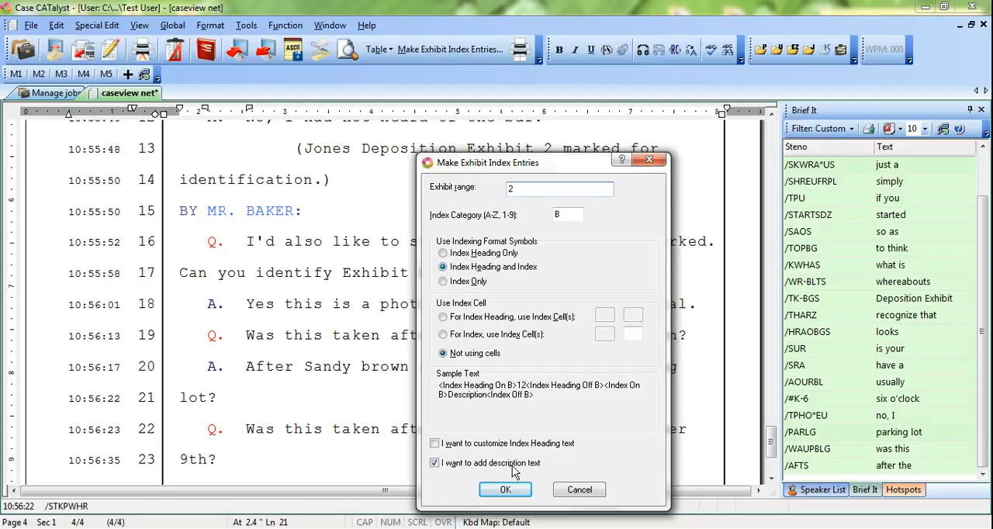
{"action": "left_click", "coordinate": [507, 491]}
{"action": "type", "text": "Photograph"}
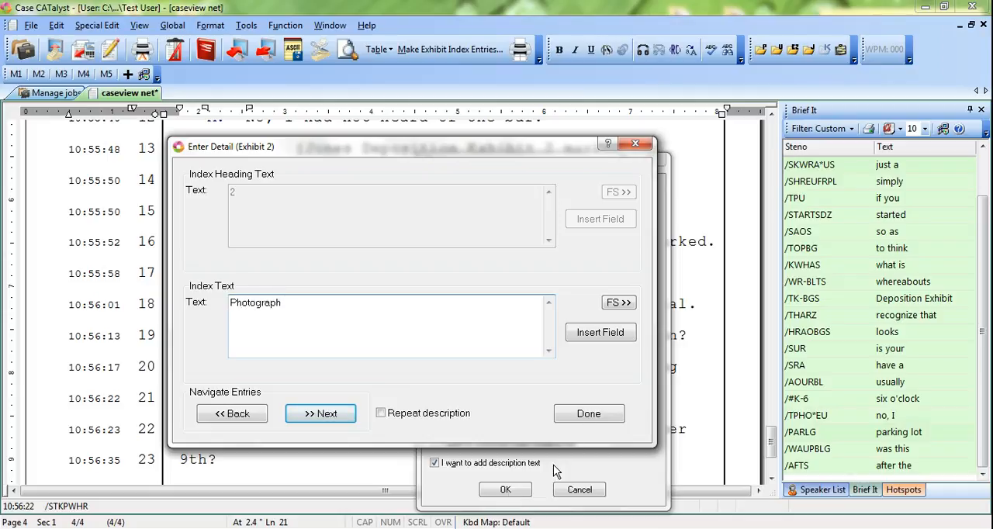
{"action": "left_click", "coordinate": [583, 413]}
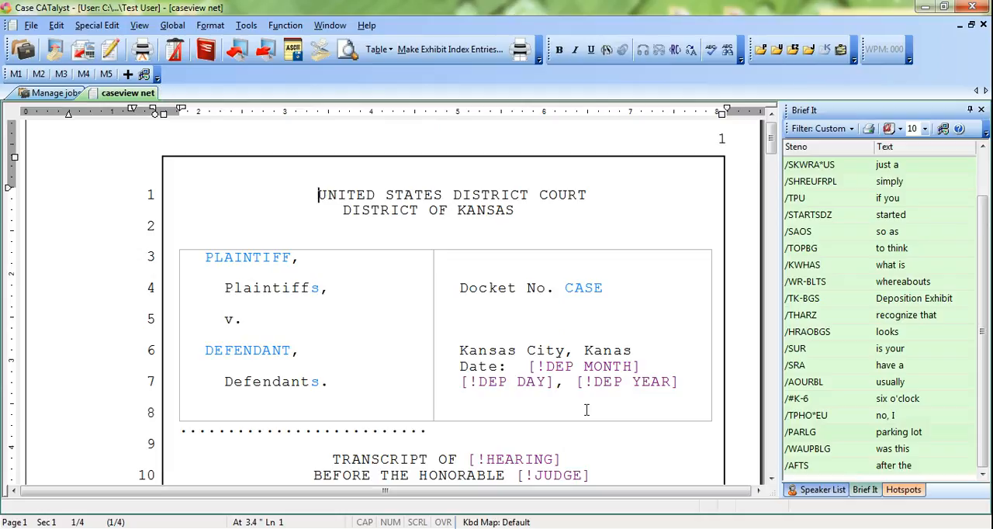
Step: Build the index for the entire document using the Sample Depo Index template, and decline to view the log file
{"action": "key", "text": "alt+t"}
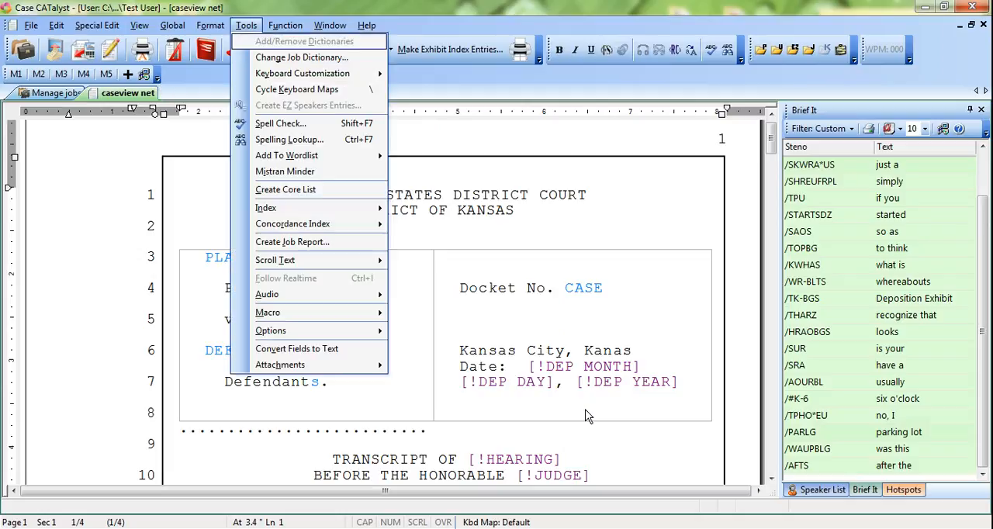
{"action": "key", "text": "i"}
{"action": "key", "text": "Return"}
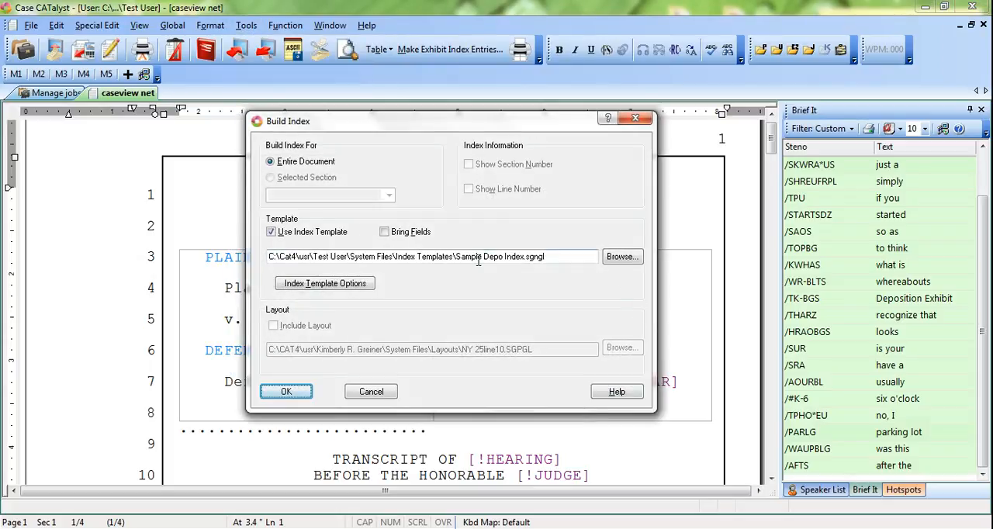
{"action": "left_click", "coordinate": [615, 263]}
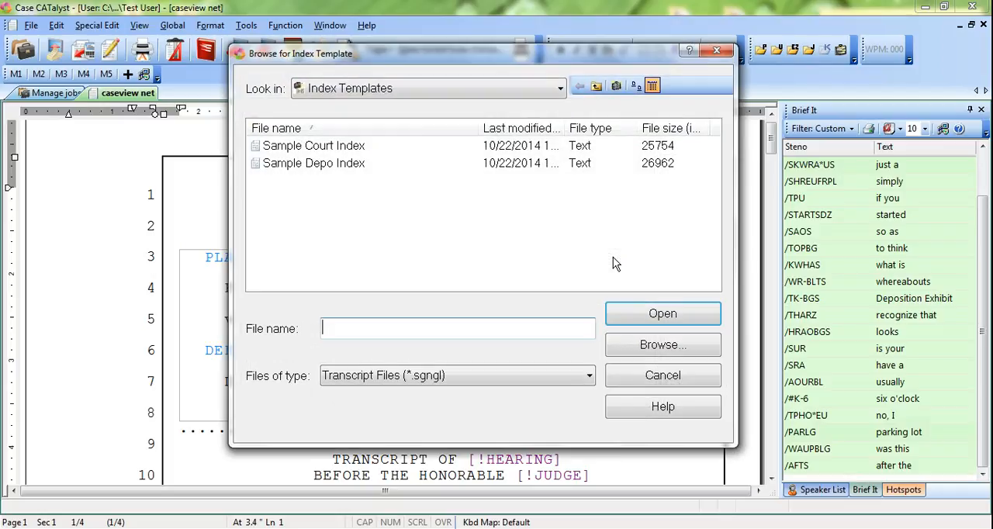
{"action": "left_click", "coordinate": [337, 171]}
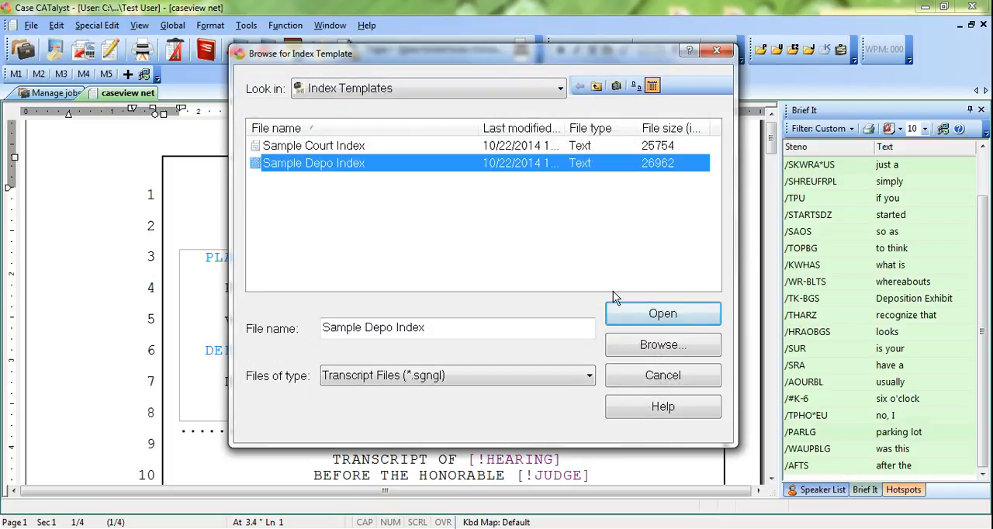
{"action": "left_click", "coordinate": [618, 317]}
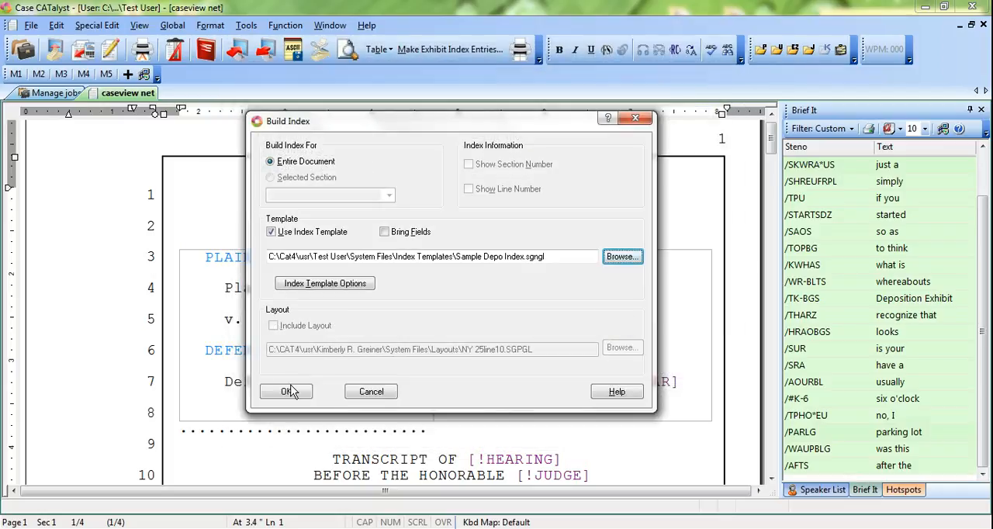
{"action": "left_click", "coordinate": [287, 394]}
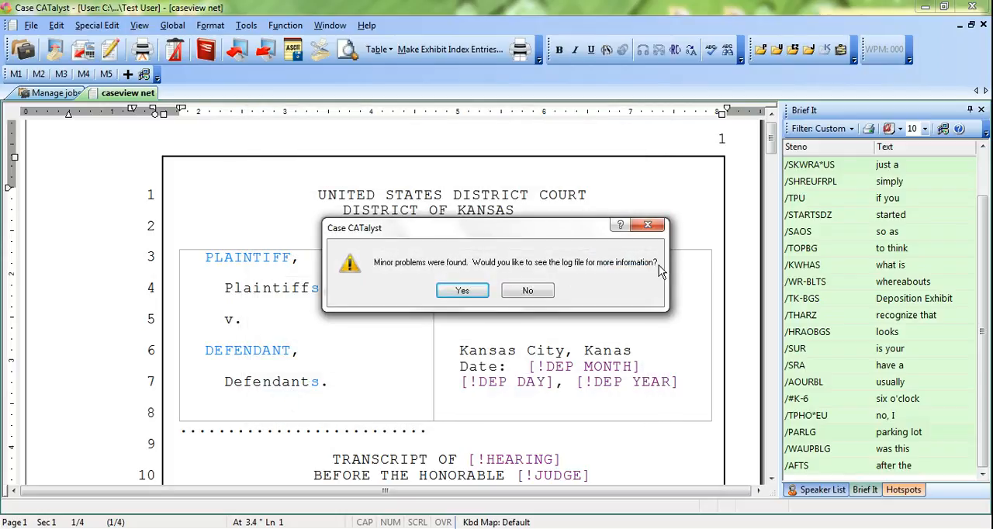
{"action": "left_click", "coordinate": [516, 294]}
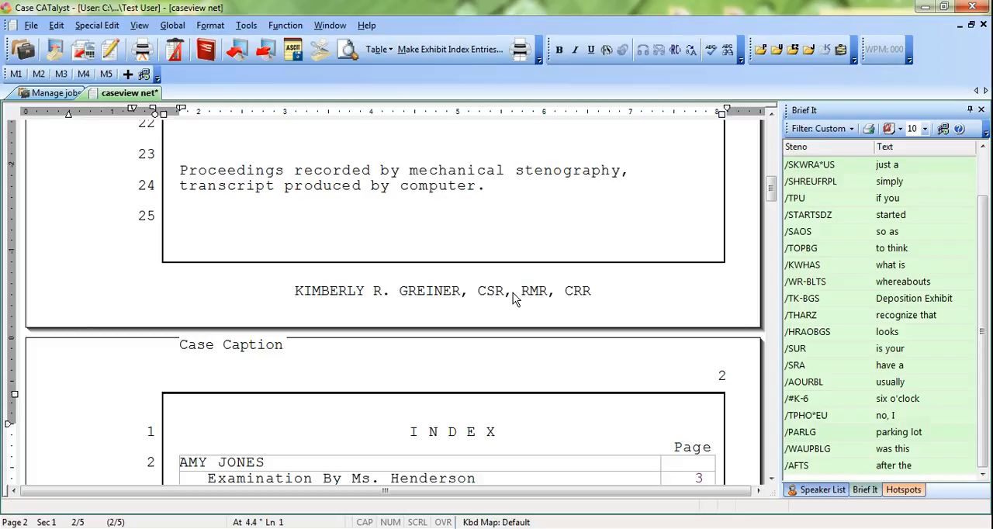
Step: Set the generated index on page 2 to double line spacing
{"action": "scroll", "coordinate": [513, 292], "scroll_direction": "down", "scroll_amount": 7}
{"action": "scroll", "coordinate": [438, 255], "scroll_direction": "up", "scroll_amount": 2}
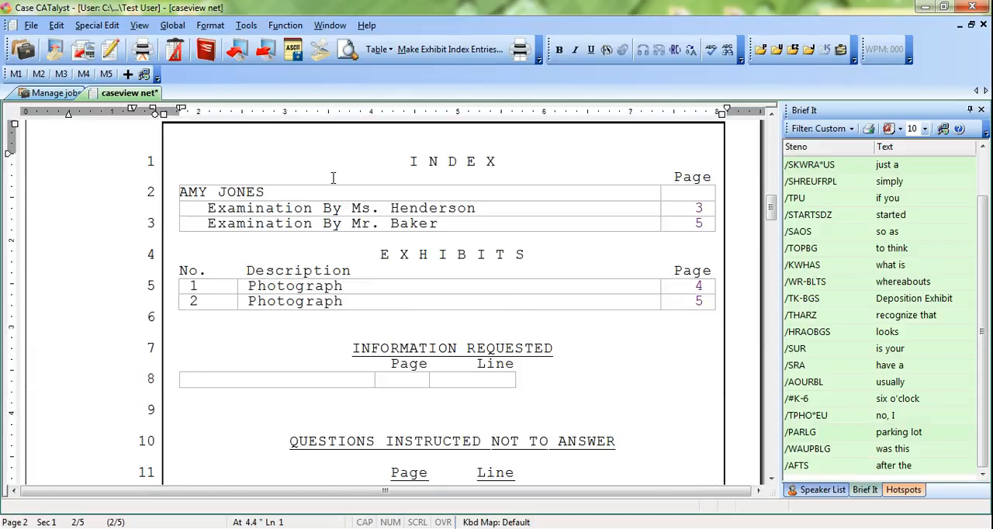
{"action": "key", "text": "F4"}
{"action": "key", "text": "2"}
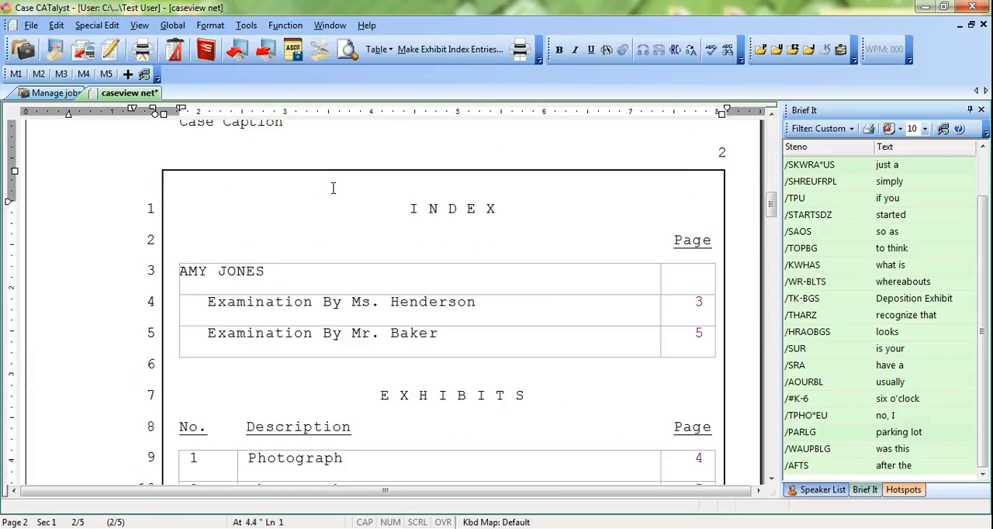
Step: Review the witness, examination and exhibit entries and their page numbers on the index page
{"action": "scroll", "coordinate": [303, 321], "scroll_direction": "down", "scroll_amount": 1}
{"action": "left_click", "coordinate": [303, 321]}
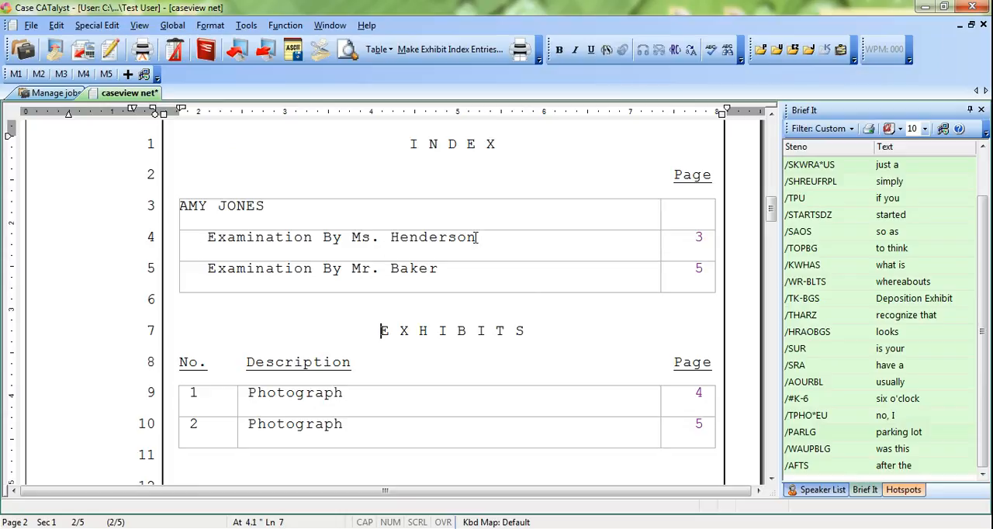
{"action": "left_click", "coordinate": [209, 237]}
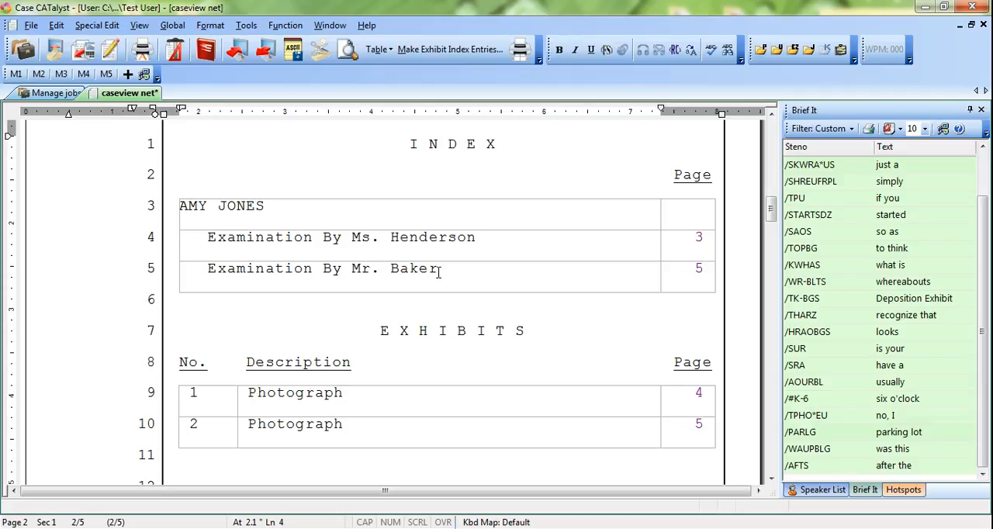
{"action": "scroll", "coordinate": [463, 322], "scroll_direction": "down", "scroll_amount": 1}
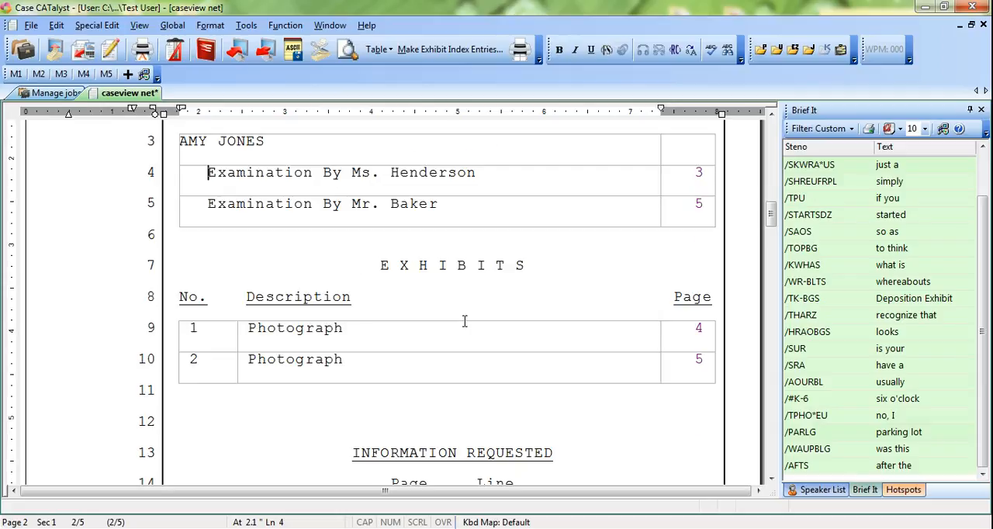